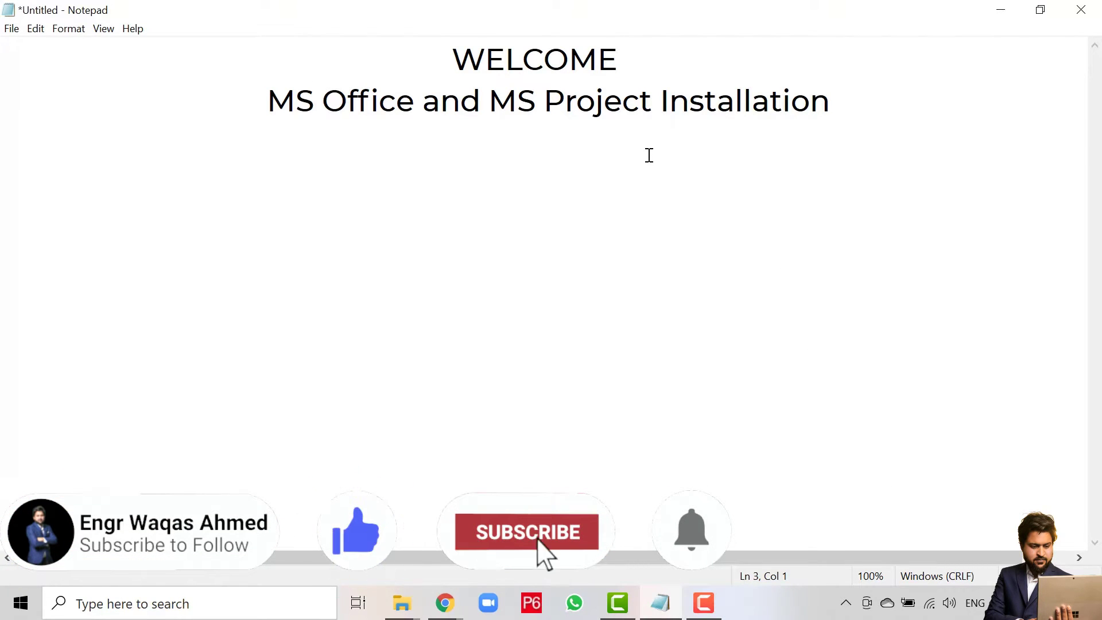
Paste the five-step Office and Project installation checklist ending with ENJOY into Notepad, then bring up Start
{"action": "key", "text": "ctrl+v"}
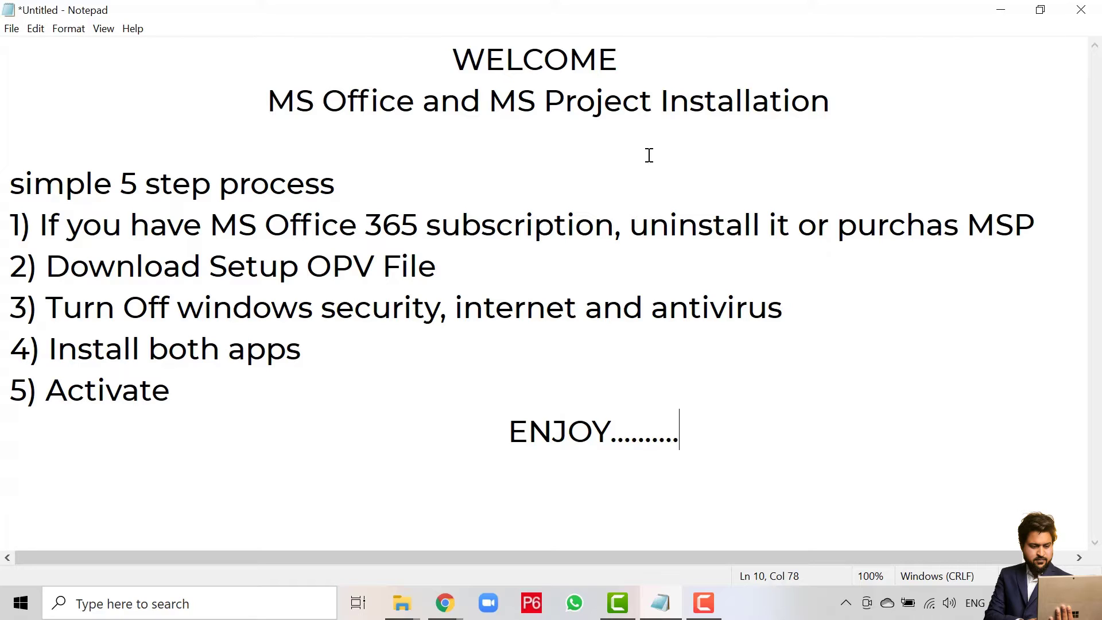
{"action": "key", "text": "super"}
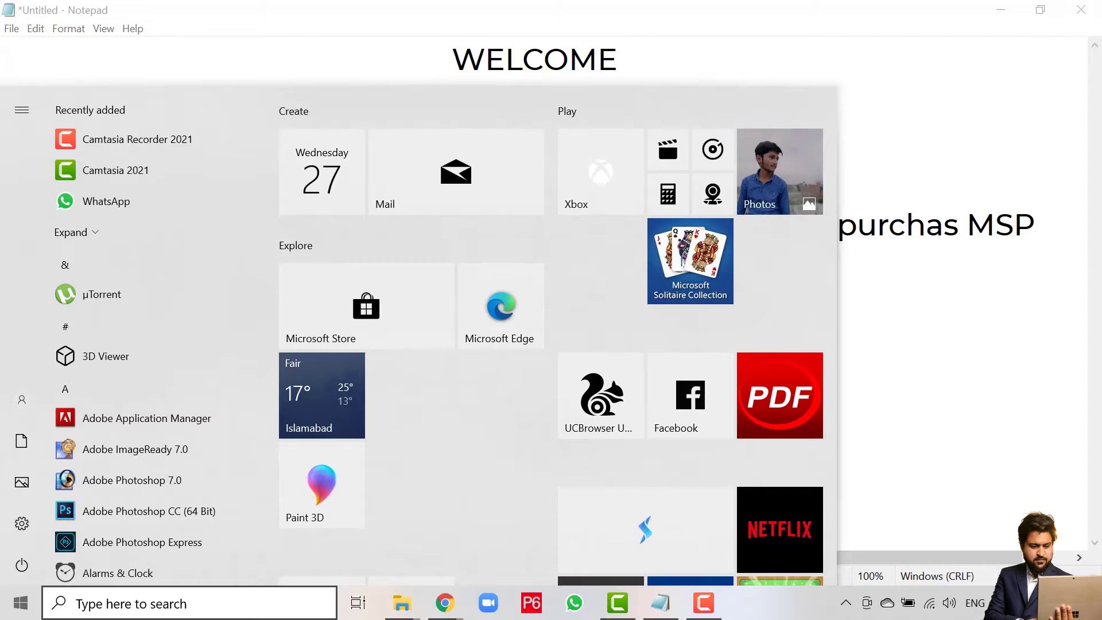
Search Start for 'office', clear the search, and open Windows Settings
{"action": "type", "text": "office"}
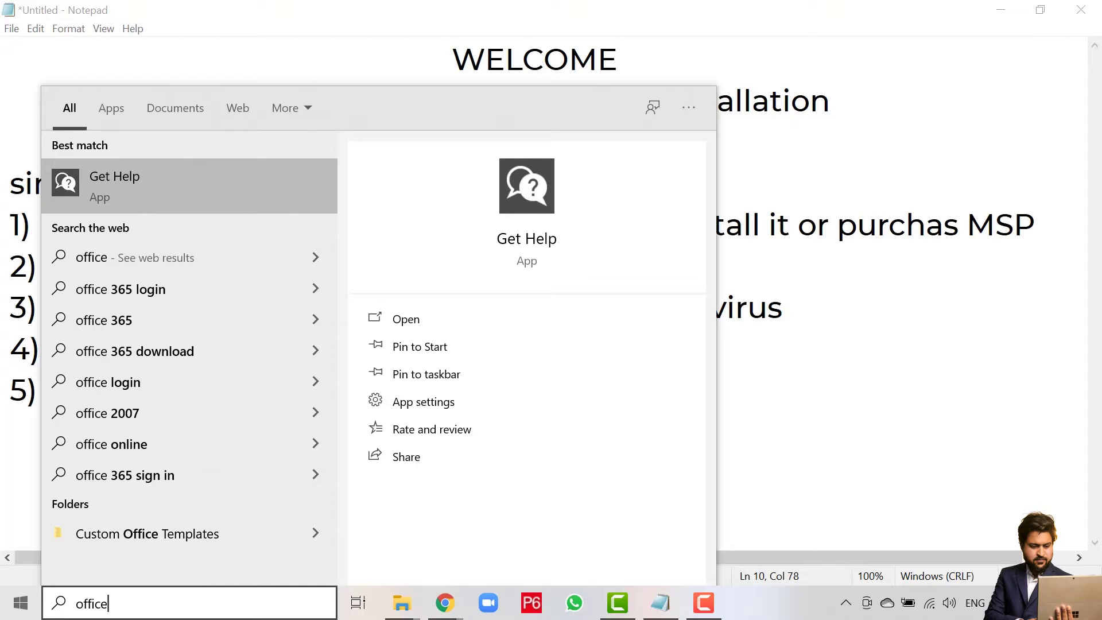
{"action": "key", "text": "ctrl+a"}
{"action": "key", "text": "BackSpace"}
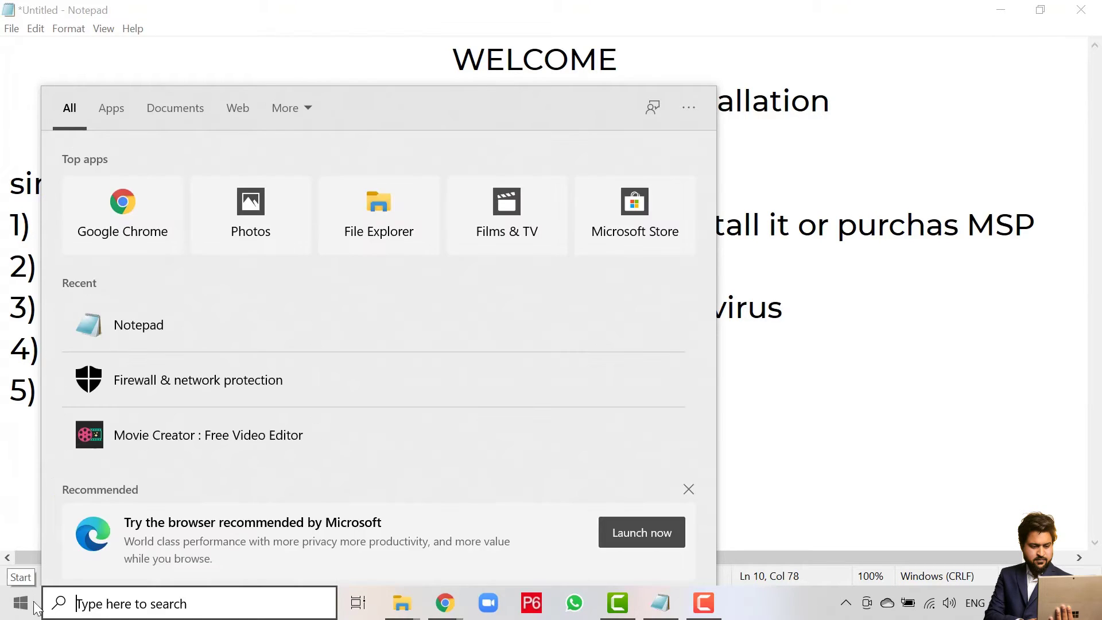
{"action": "left_click", "coordinate": [37, 603]}
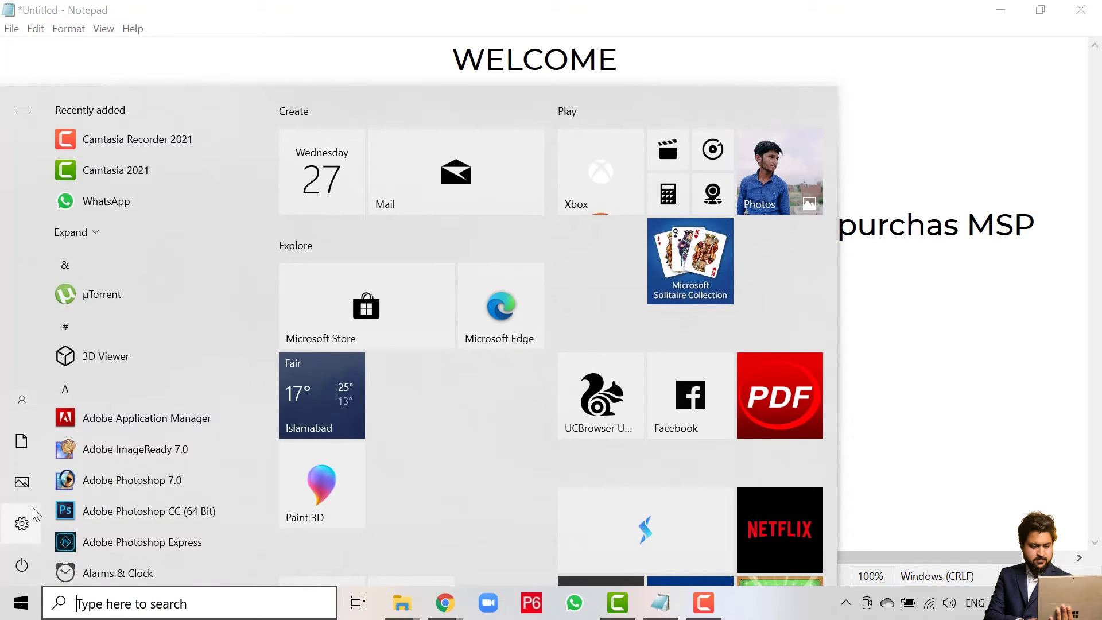
{"action": "mouse_move", "coordinate": [29, 512]}
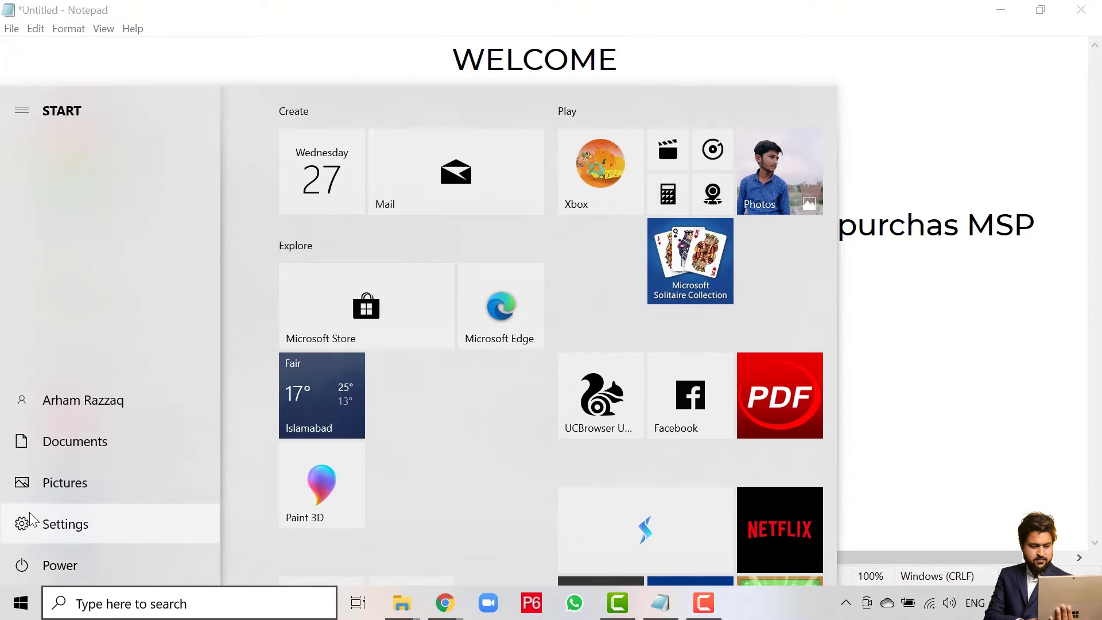
{"action": "left_click", "coordinate": [29, 522]}
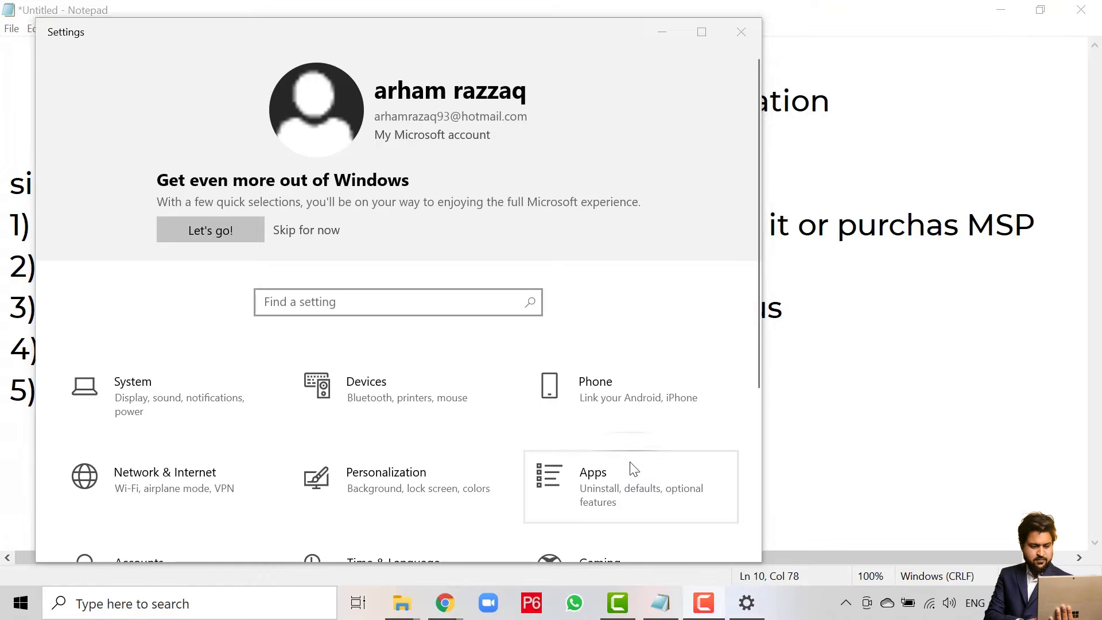
Scan Apps & features for an existing Office subscription, then close Settings back to the checklist
{"action": "left_click", "coordinate": [630, 477]}
{"action": "scroll", "coordinate": [473, 358], "scroll_direction": "down", "scroll_amount": 10}
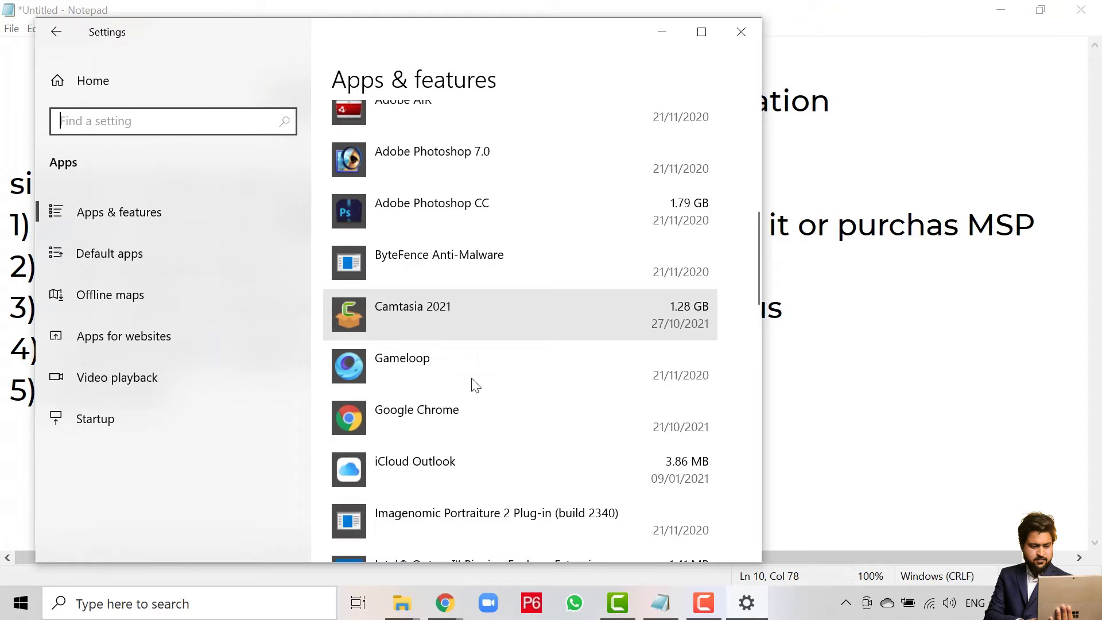
{"action": "left_click", "coordinate": [734, 32]}
{"action": "left_click", "coordinate": [534, 223]}
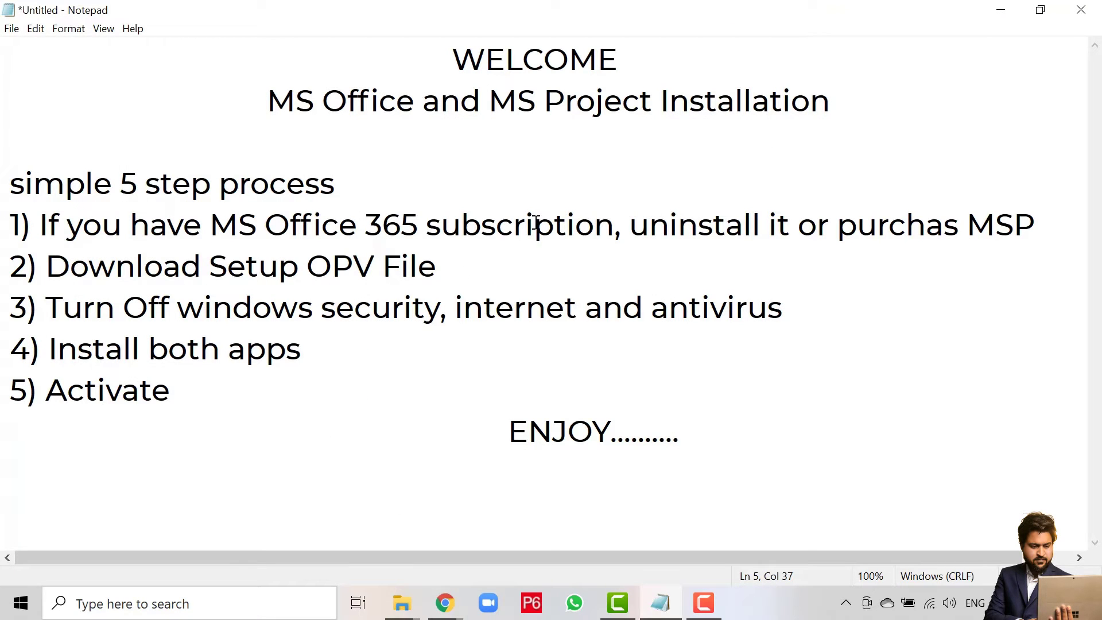
{"action": "left_click", "coordinate": [443, 273]}
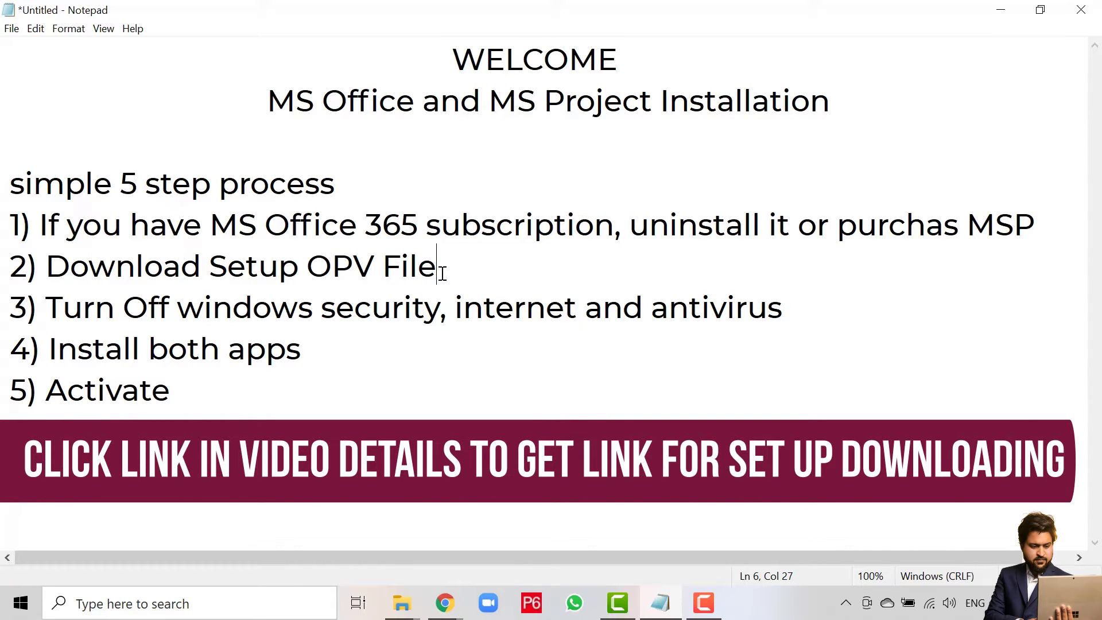
{"action": "left_click", "coordinate": [246, 266]}
{"action": "left_click", "coordinate": [271, 308]}
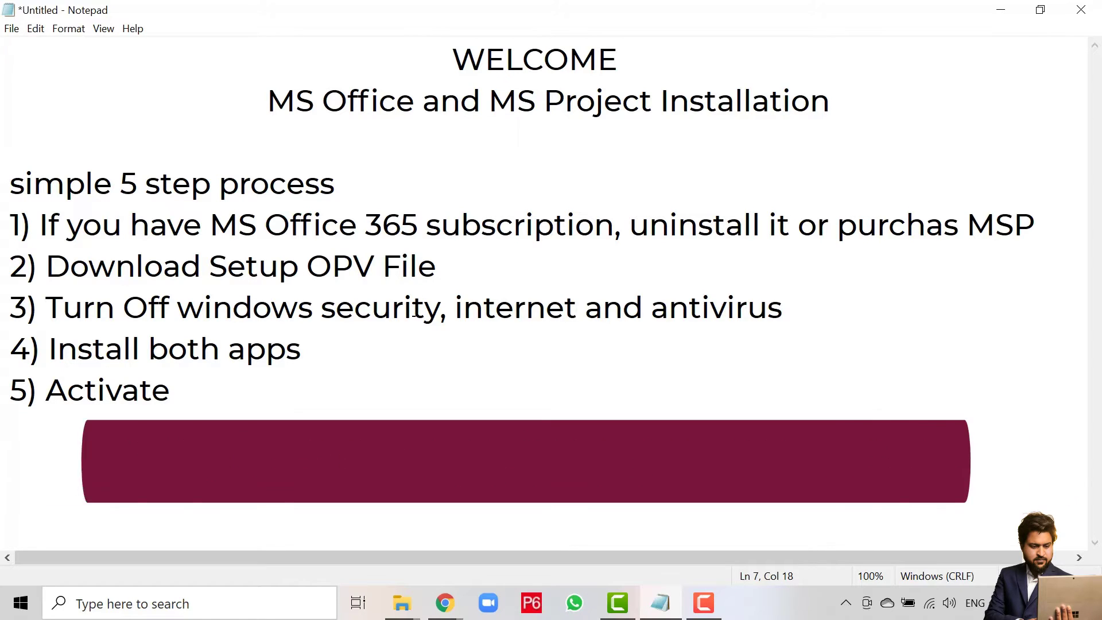
{"action": "left_click", "coordinate": [415, 310]}
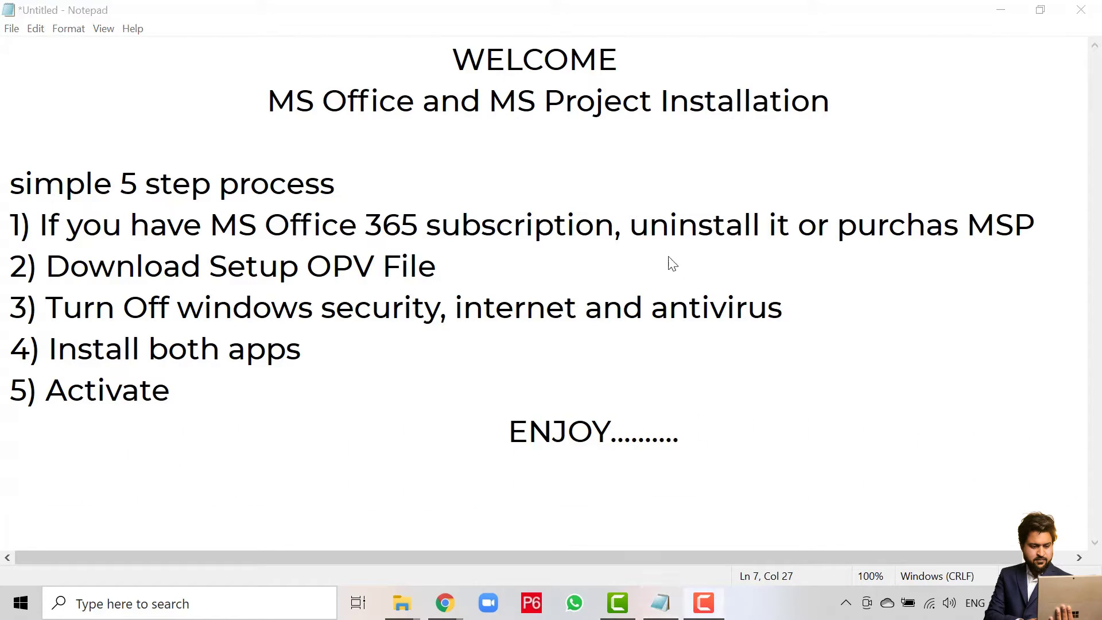
{"action": "left_click", "coordinate": [576, 308]}
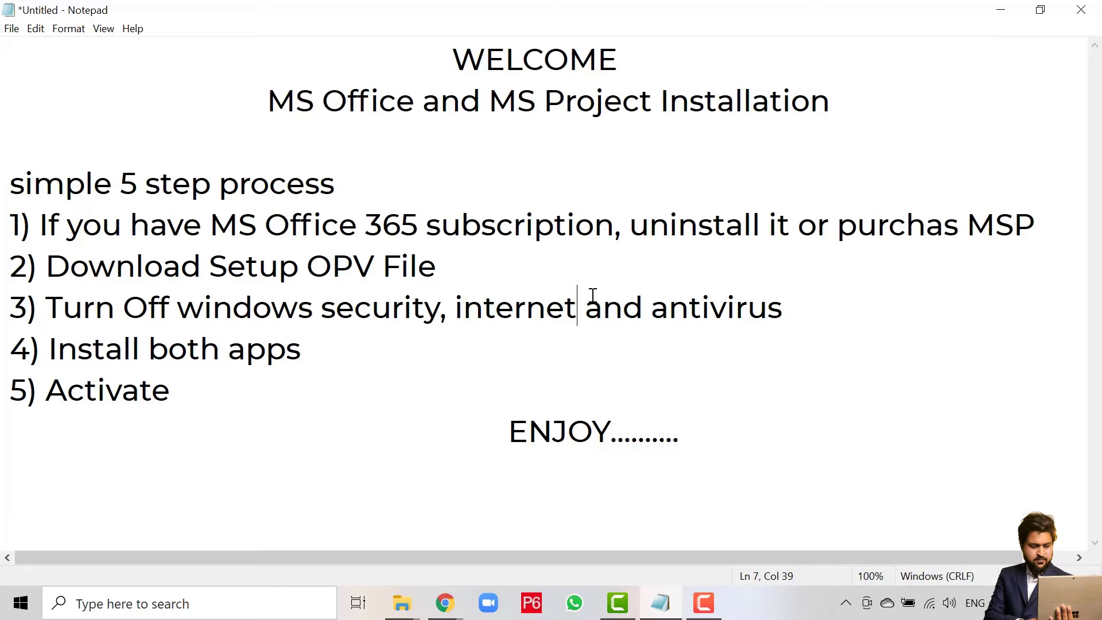
{"action": "left_click", "coordinate": [592, 295]}
{"action": "left_click", "coordinate": [249, 304]}
{"action": "left_click", "coordinate": [445, 304], "text": "shift"}
{"action": "key", "text": "super"}
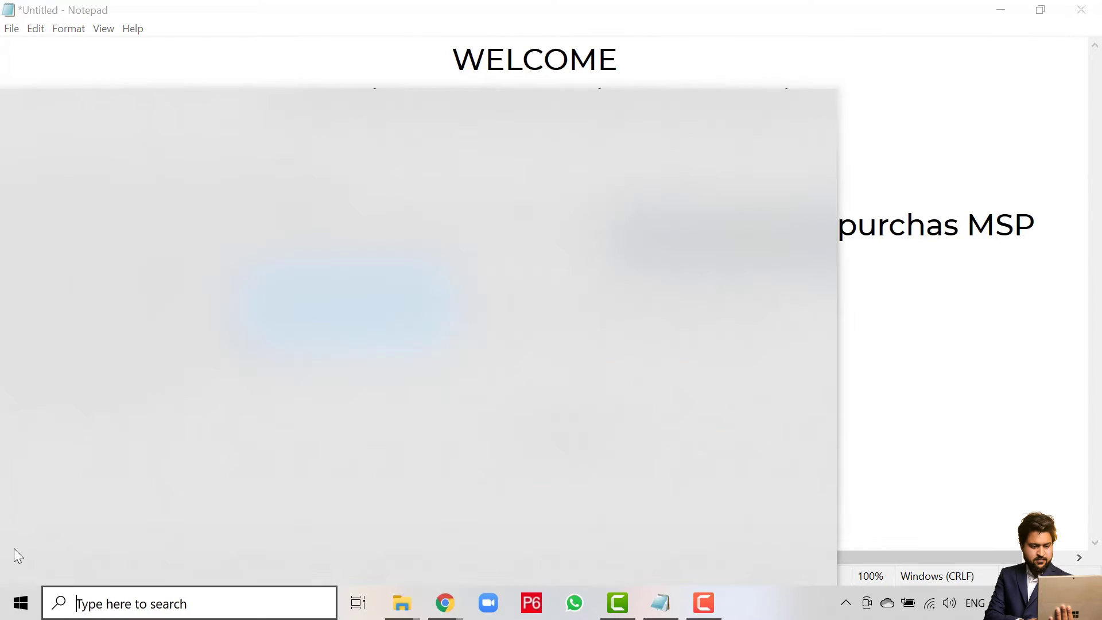
{"action": "type", "text": "prot"}
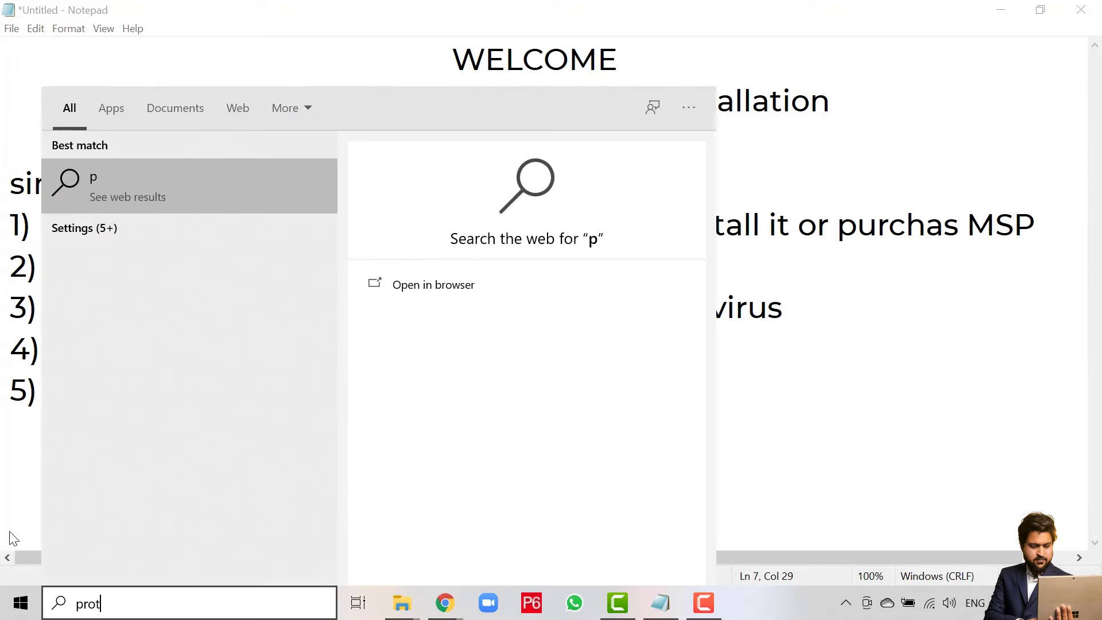
{"action": "type", "text": "ection"}
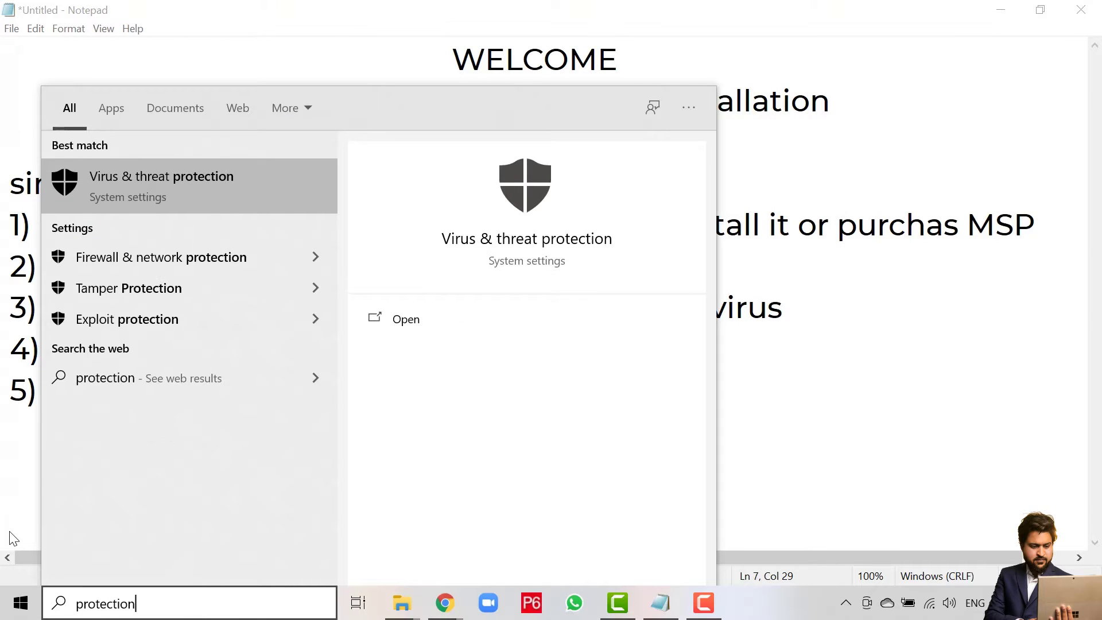
{"action": "left_click", "coordinate": [185, 180]}
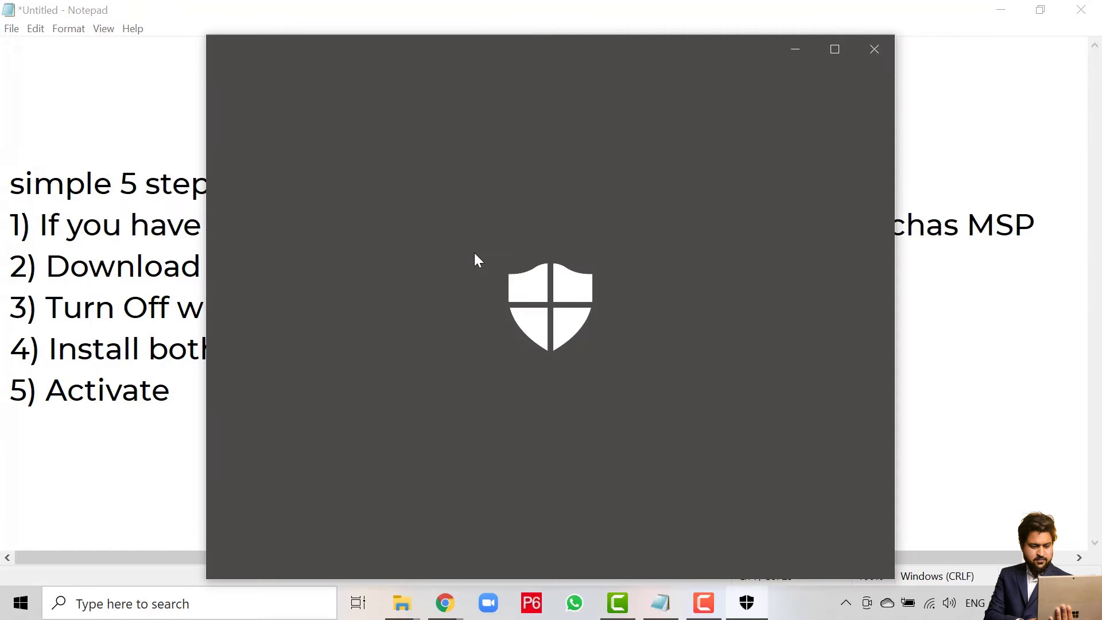
{"action": "scroll", "coordinate": [488, 253], "scroll_direction": "down", "scroll_amount": 5}
{"action": "scroll", "coordinate": [488, 253], "scroll_direction": "up", "scroll_amount": 2}
{"action": "scroll", "coordinate": [486, 249], "scroll_direction": "down", "scroll_amount": 2}
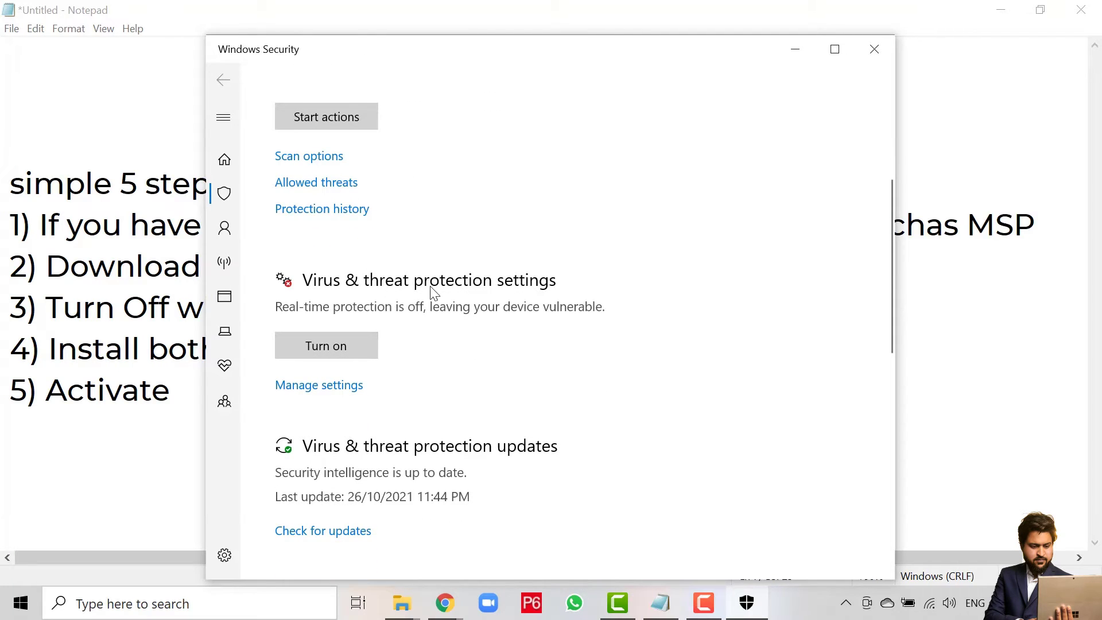
{"action": "left_click", "coordinate": [360, 388]}
{"action": "scroll", "coordinate": [400, 265], "scroll_direction": "down", "scroll_amount": 4}
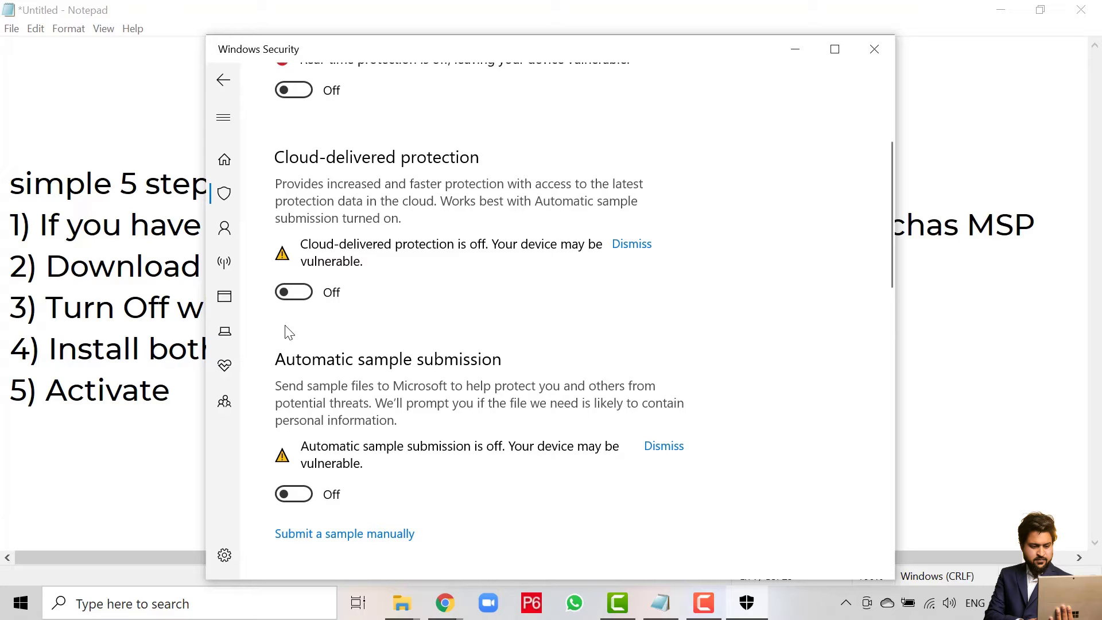
{"action": "scroll", "coordinate": [305, 284], "scroll_direction": "down", "scroll_amount": 3}
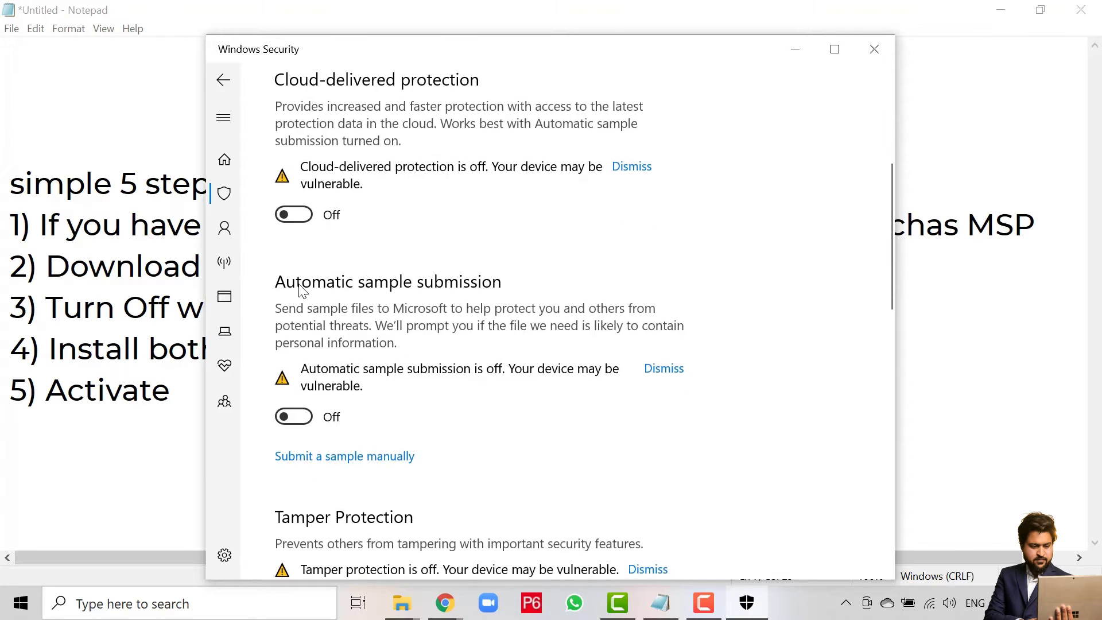
{"action": "scroll", "coordinate": [303, 248], "scroll_direction": "up", "scroll_amount": 4}
{"action": "scroll", "coordinate": [302, 247], "scroll_direction": "down", "scroll_amount": 4}
{"action": "scroll", "coordinate": [284, 419], "scroll_direction": "down", "scroll_amount": 10}
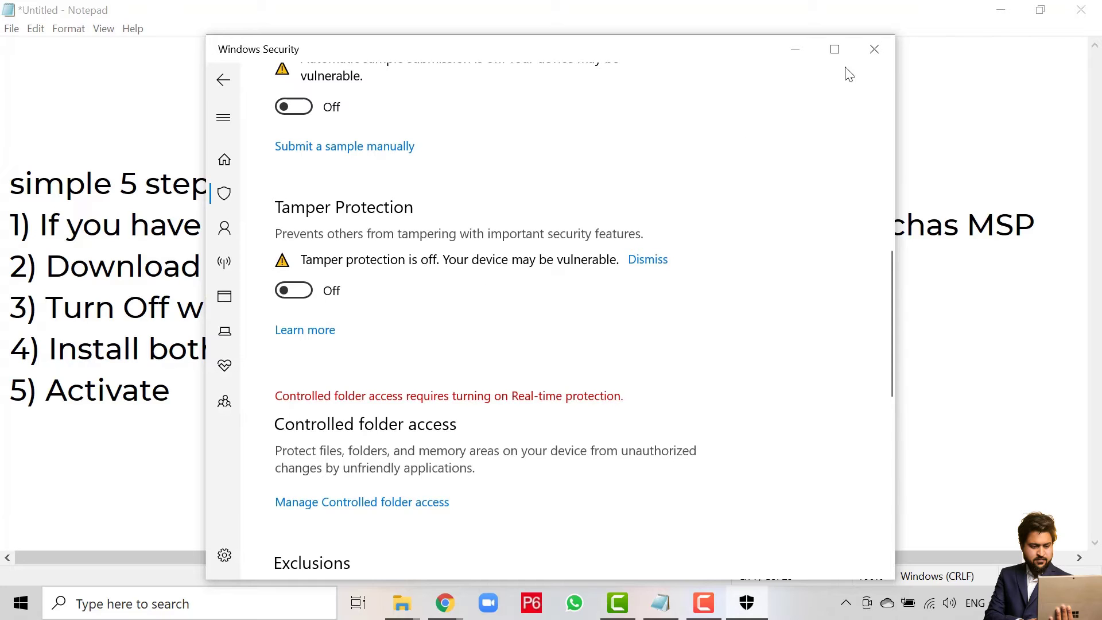
{"action": "left_click", "coordinate": [865, 42]}
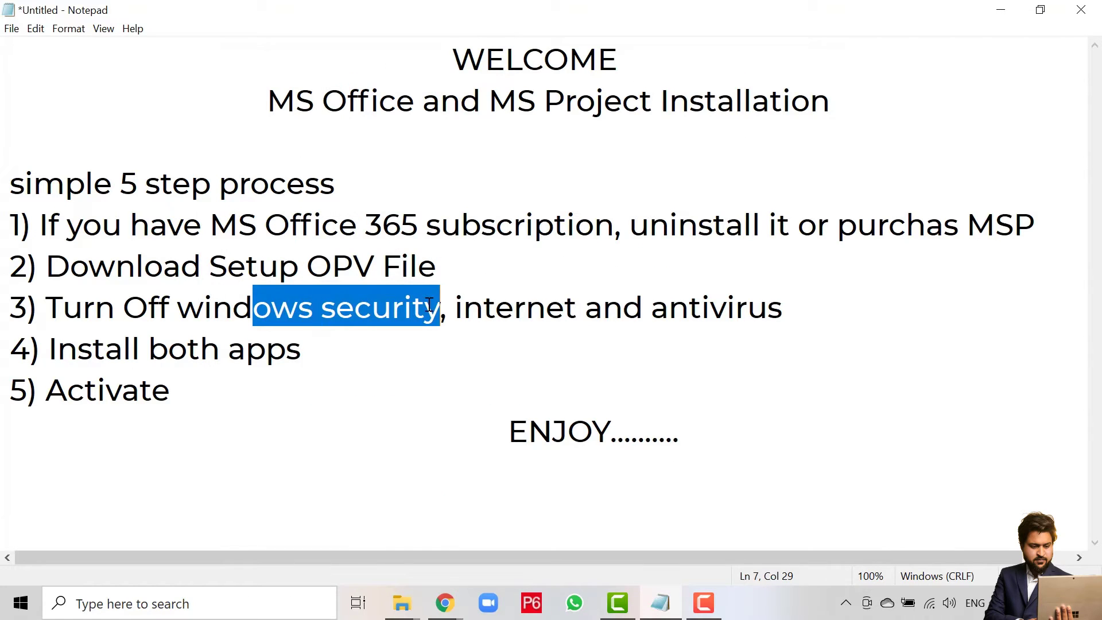
{"action": "left_click", "coordinate": [463, 306]}
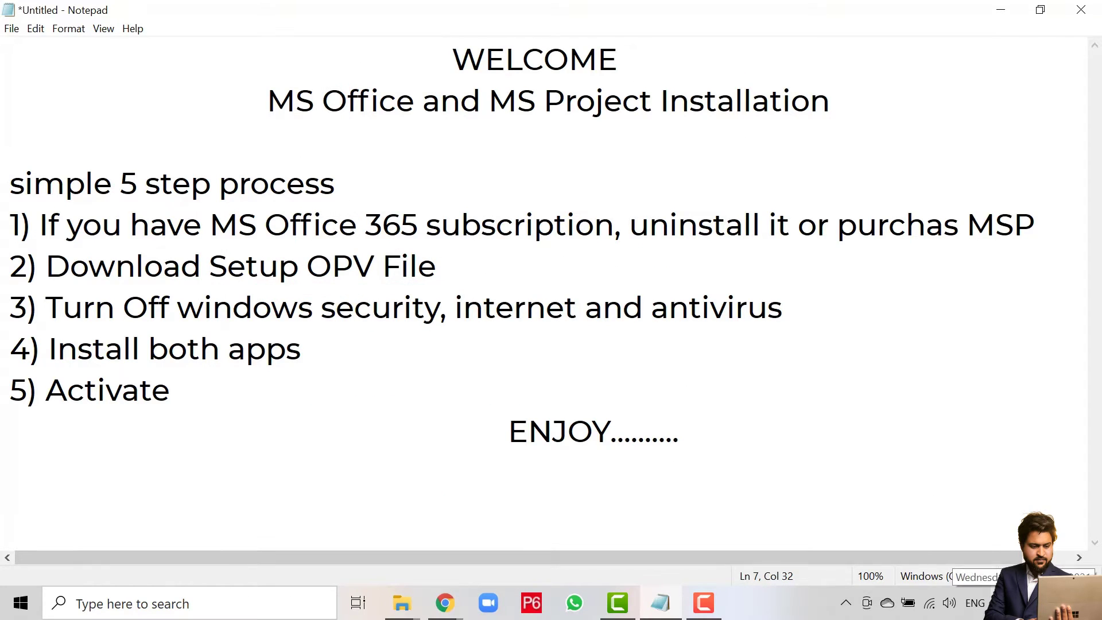
{"action": "left_click", "coordinate": [929, 609]}
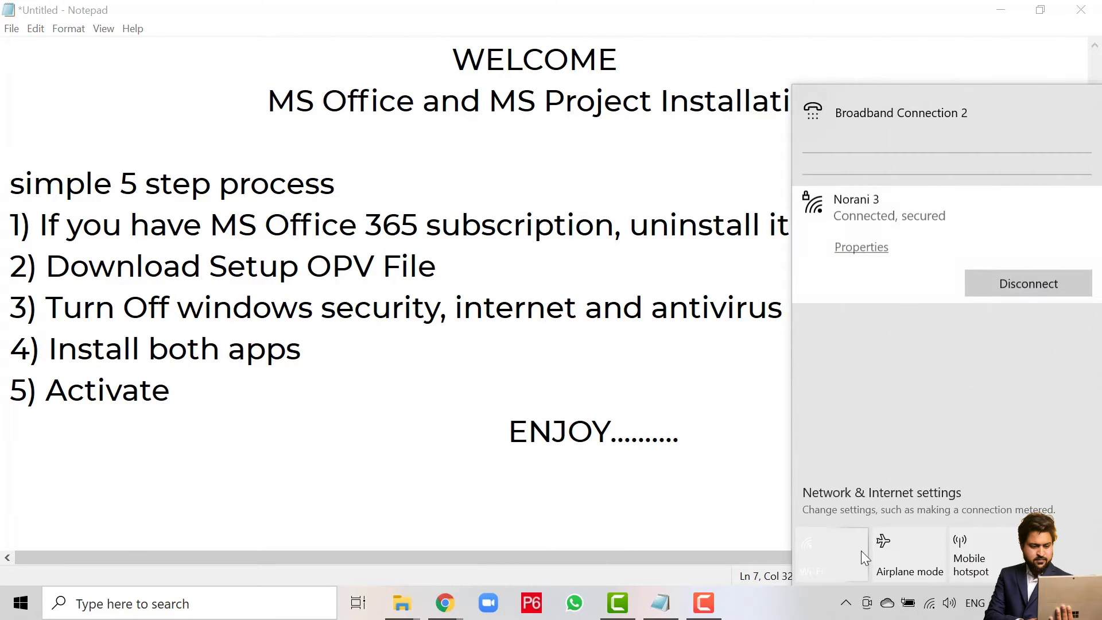
{"action": "left_click", "coordinate": [823, 563]}
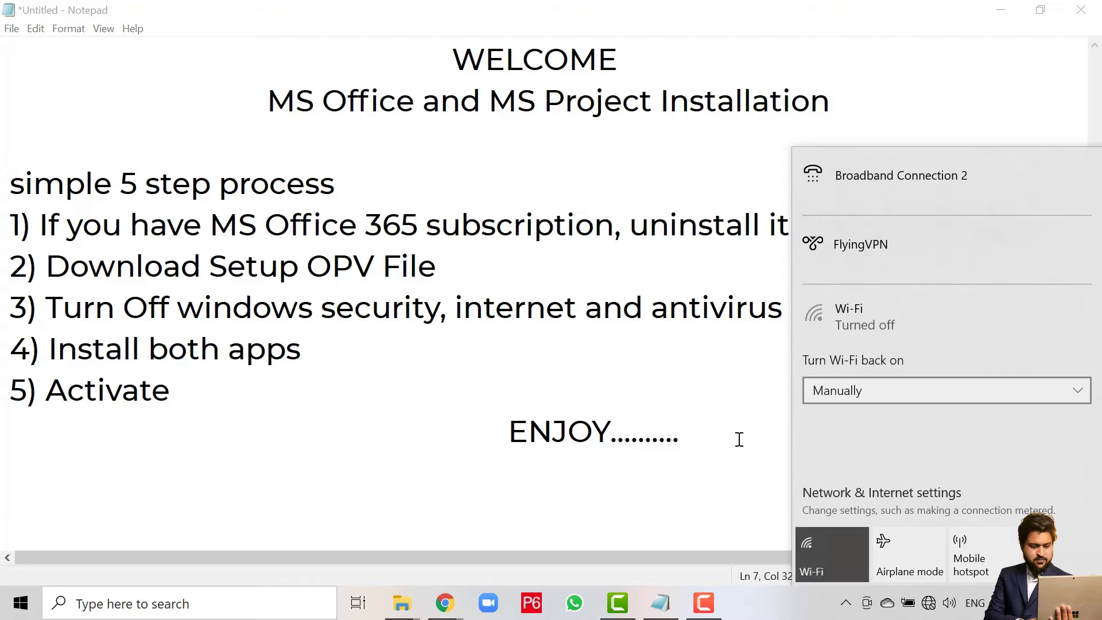
{"action": "left_click", "coordinate": [704, 334]}
{"action": "left_click", "coordinate": [632, 310]}
{"action": "mouse_move", "coordinate": [658, 311]}
{"action": "left_mouse_down"}
{"action": "mouse_move", "coordinate": [789, 311]}
{"action": "mouse_move", "coordinate": [657, 306]}
{"action": "left_mouse_up"}
{"action": "left_click", "coordinate": [789, 311]}
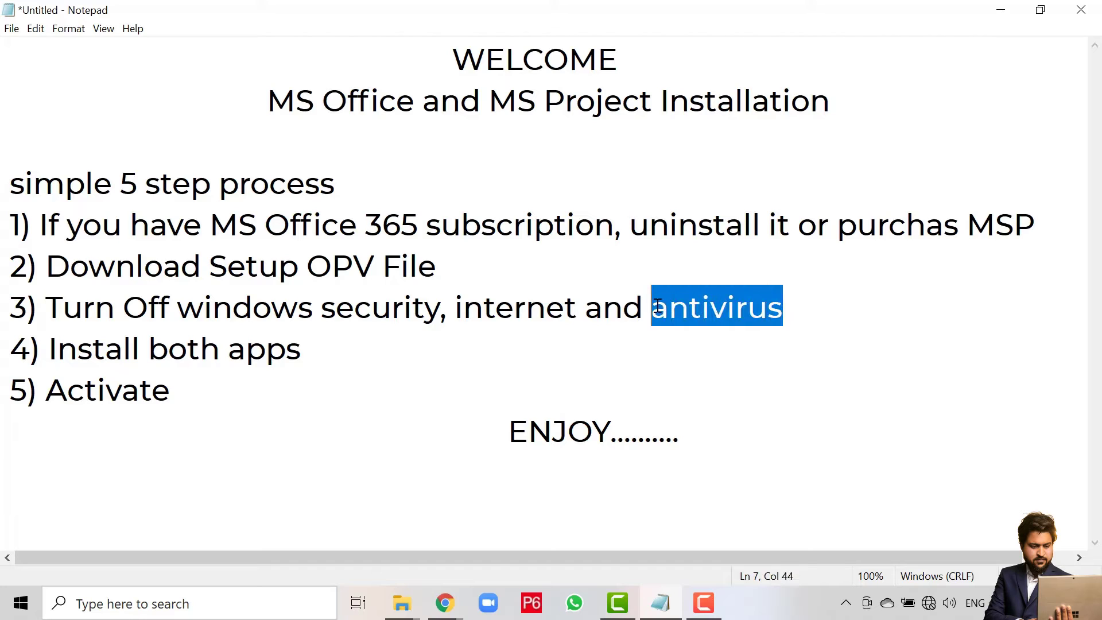
{"action": "left_click", "coordinate": [657, 306]}
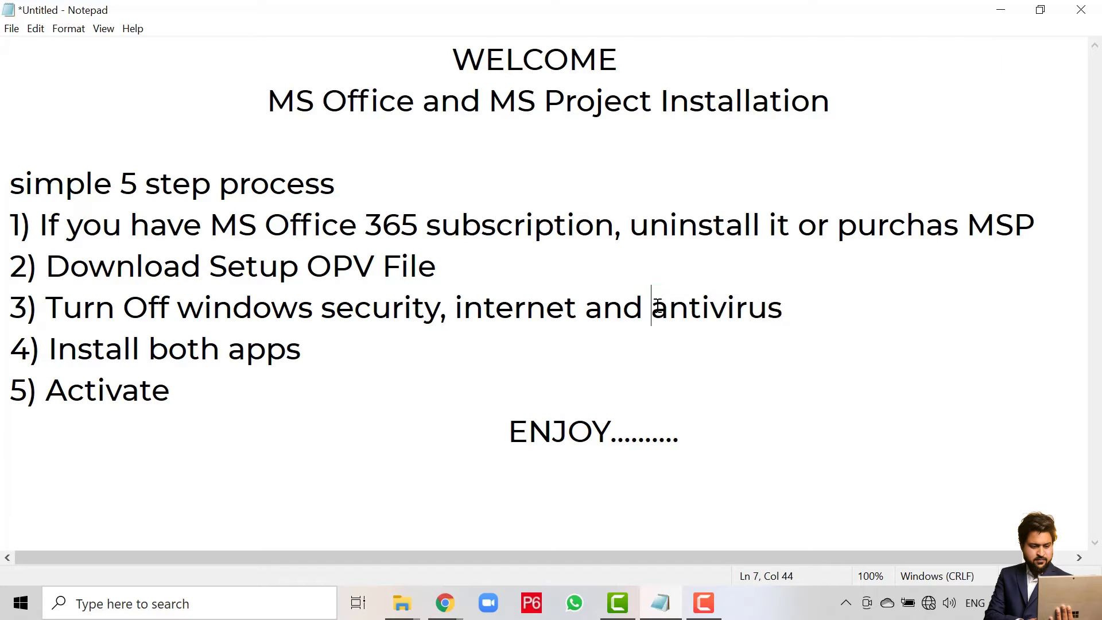
{"action": "left_click", "coordinate": [381, 299]}
Open Microsoft_OPV_2016_x64 on the IR5_CCSA_X6 (H:) drive and run setup.exe
{"action": "mouse_move", "coordinate": [416, 612]}
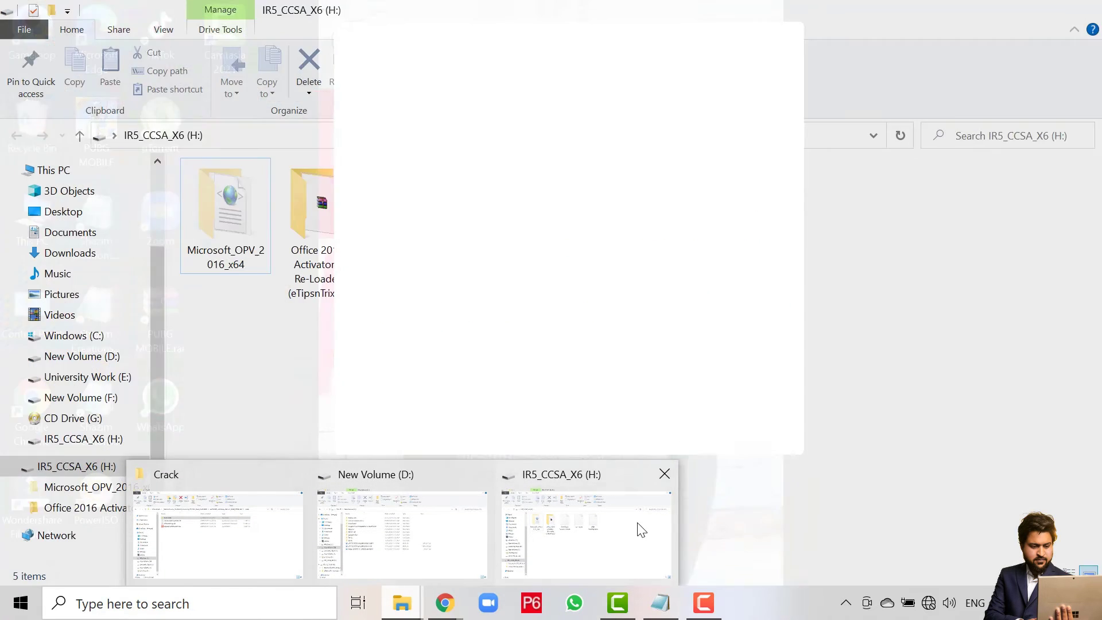
{"action": "left_click", "coordinate": [641, 531]}
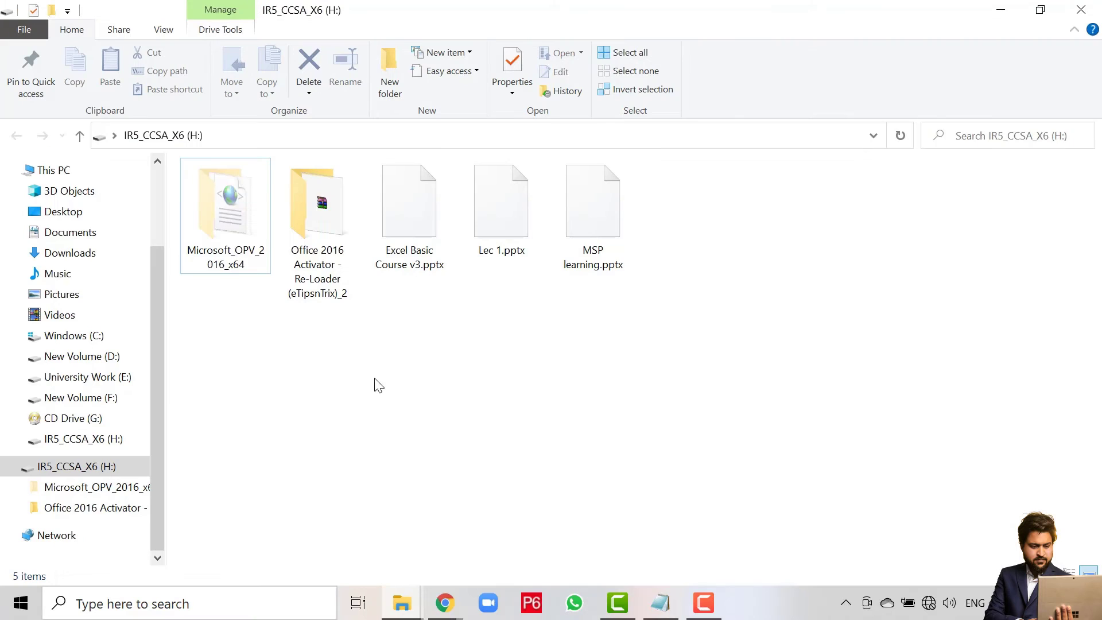
{"action": "double_click", "coordinate": [264, 266]}
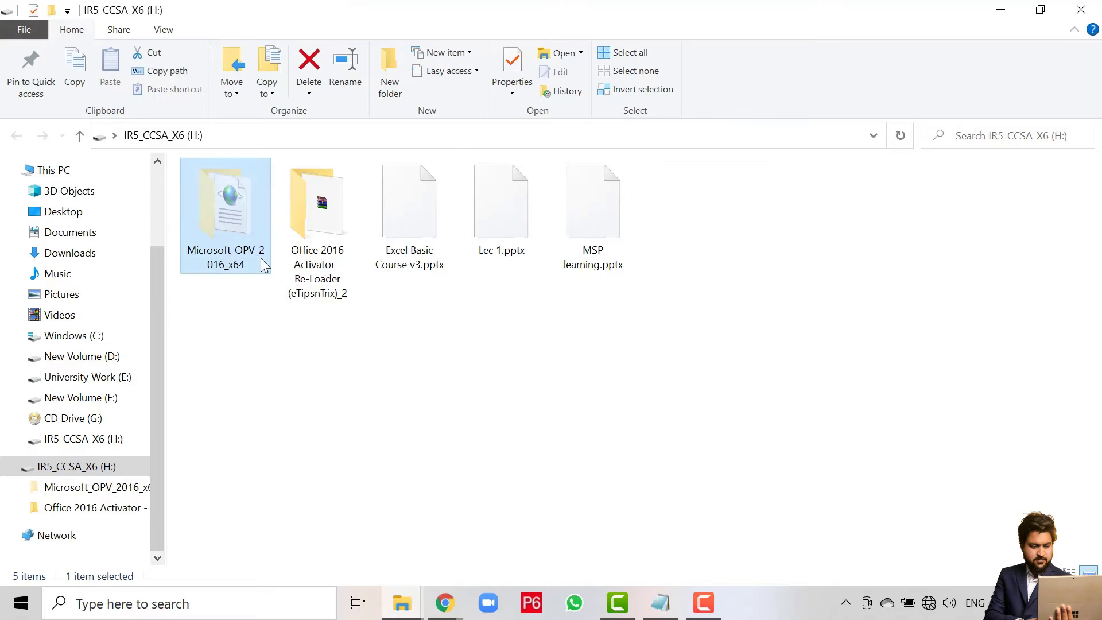
{"action": "scroll", "coordinate": [275, 310], "scroll_direction": "down", "scroll_amount": 4}
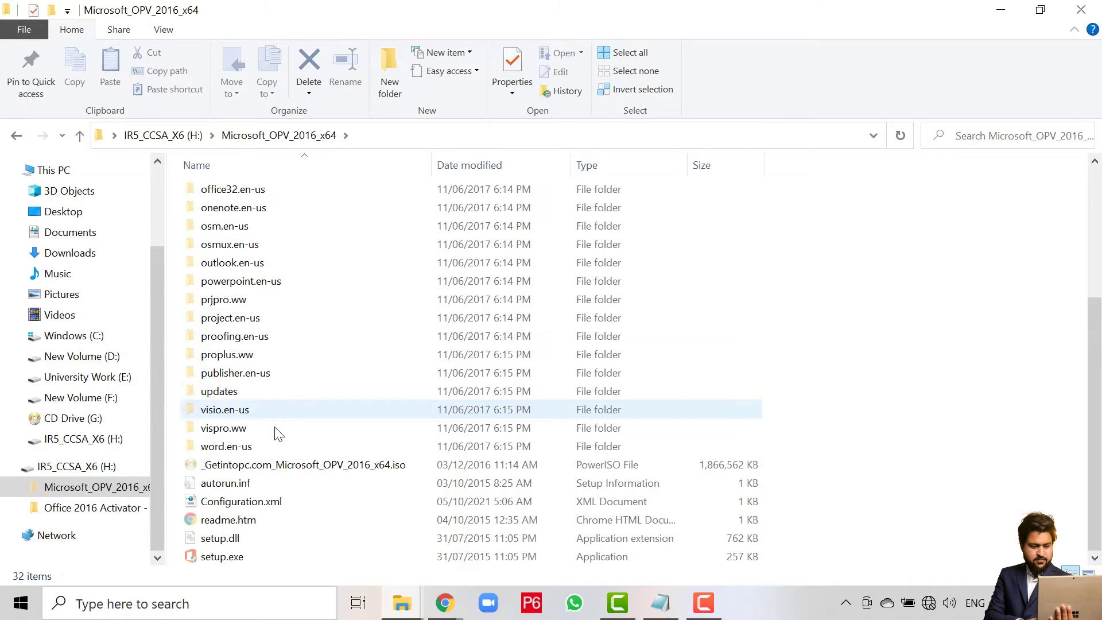
{"action": "left_click", "coordinate": [240, 557]}
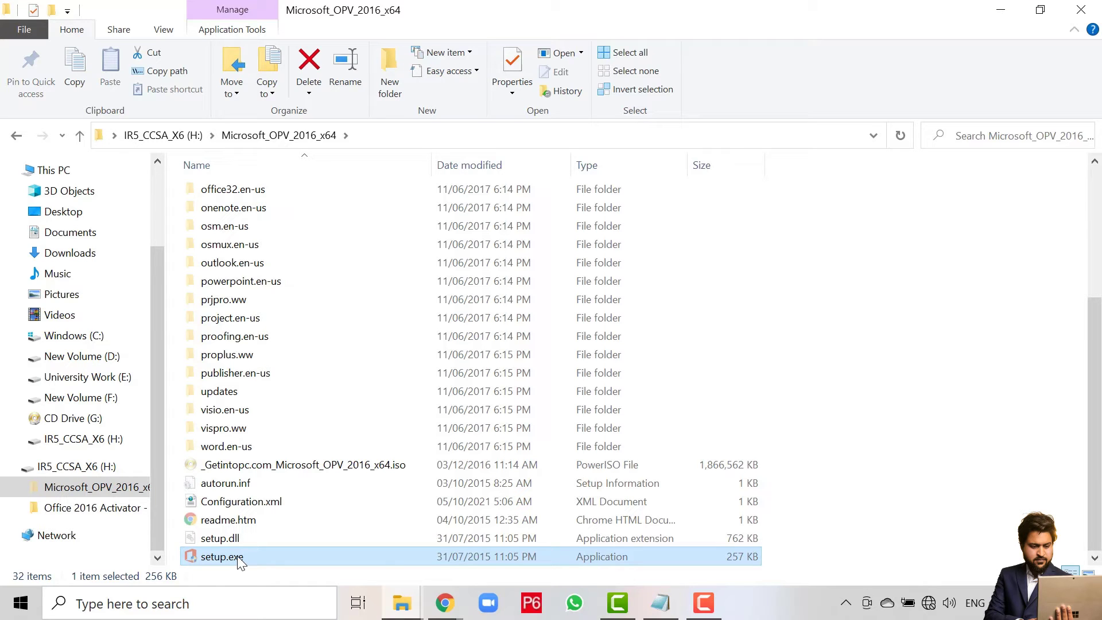
{"action": "double_click", "coordinate": [240, 558]}
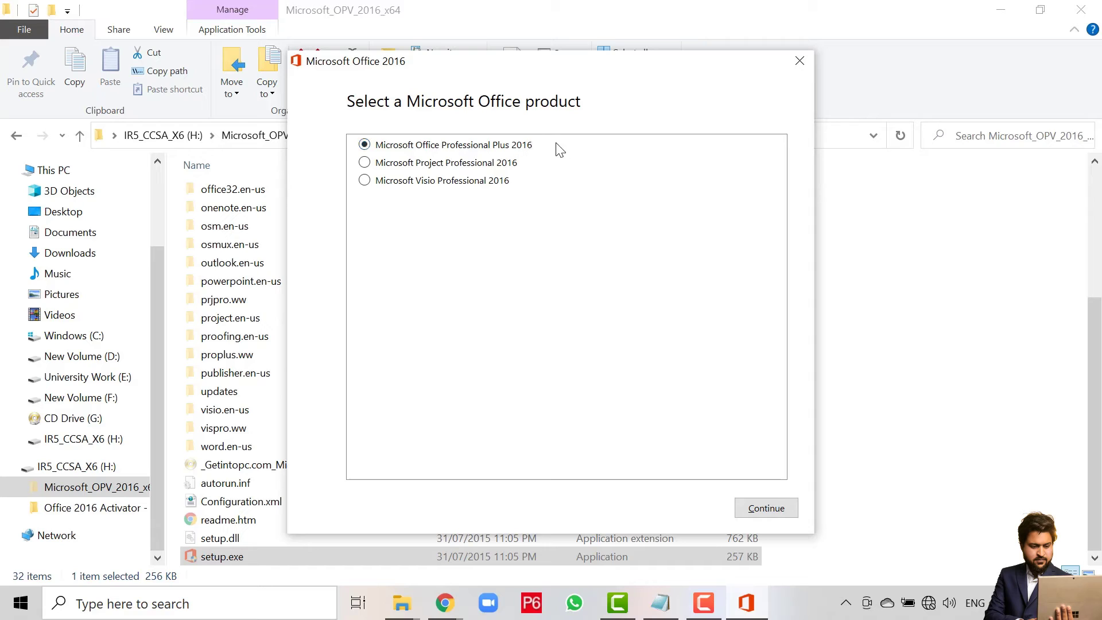
Choose Microsoft Office Professional Plus 2016 and pick the Customize installation type
{"action": "left_click", "coordinate": [446, 165]}
{"action": "left_click", "coordinate": [436, 145]}
{"action": "left_click", "coordinate": [761, 508]}
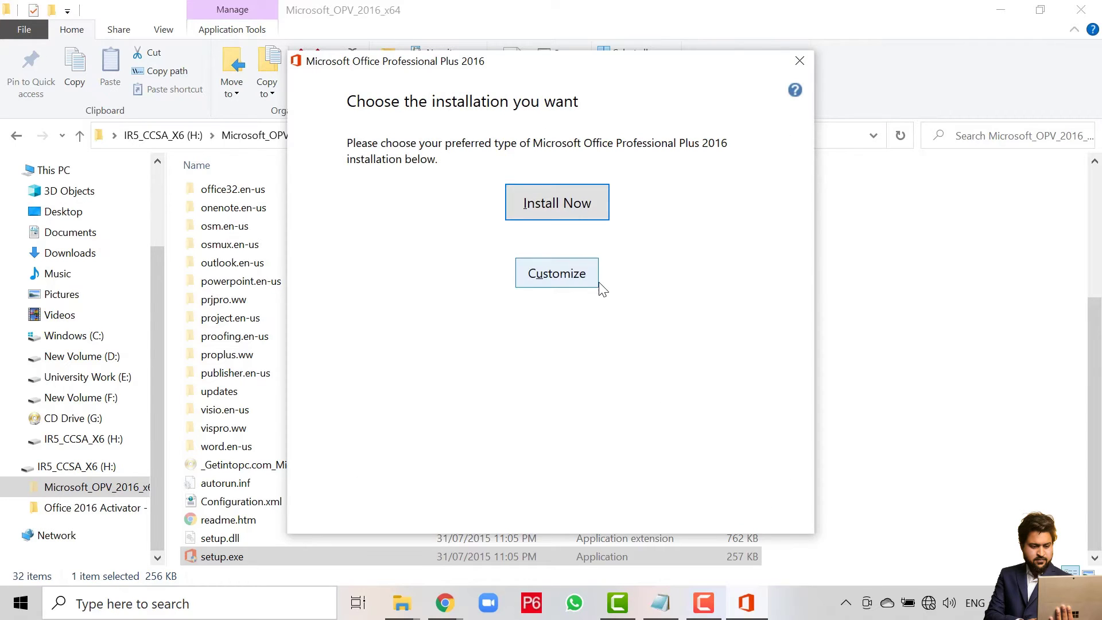
{"action": "left_click", "coordinate": [598, 284]}
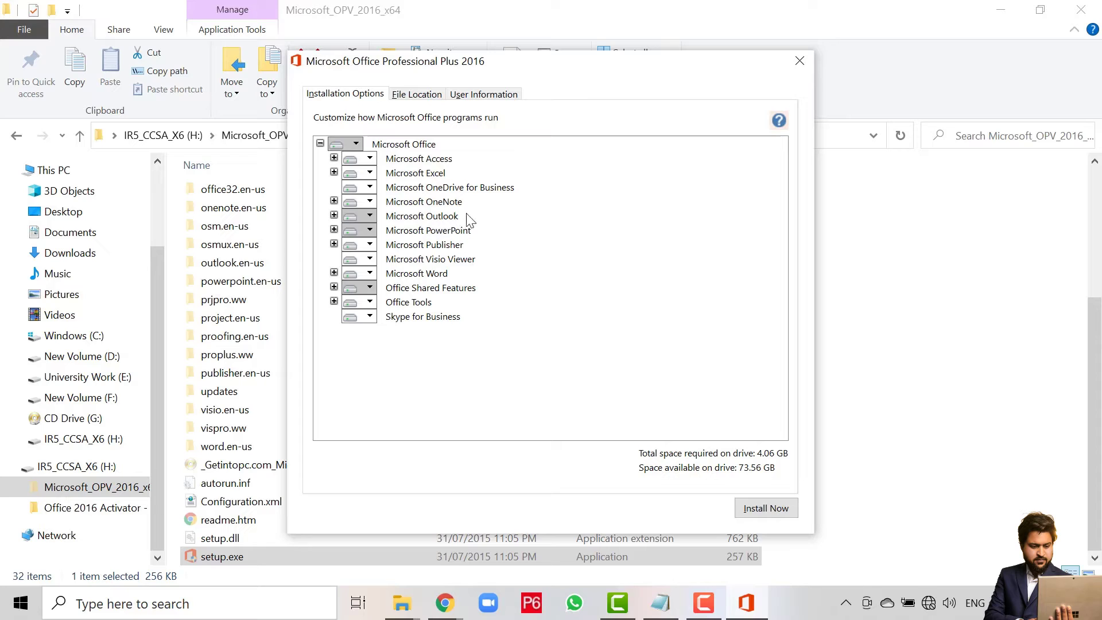
Review Office Tools, Visio Viewer, Publisher, Outlook and OneNote install options, keeping the defaults
{"action": "left_click", "coordinate": [334, 302]}
{"action": "scroll", "coordinate": [364, 321], "scroll_direction": "down", "scroll_amount": 1}
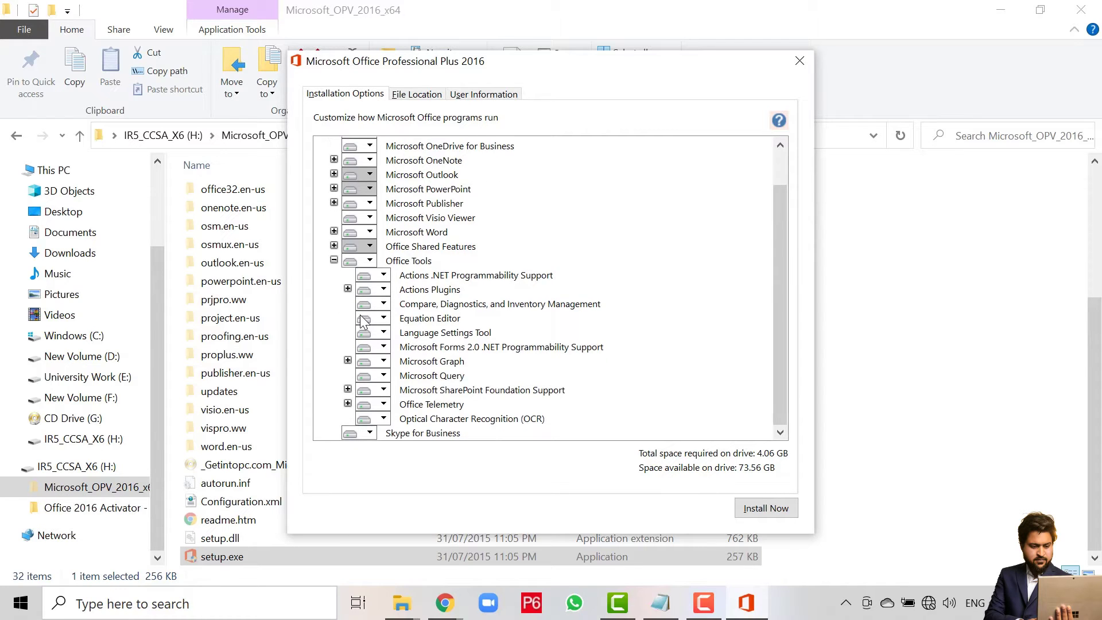
{"action": "left_click", "coordinate": [334, 260]}
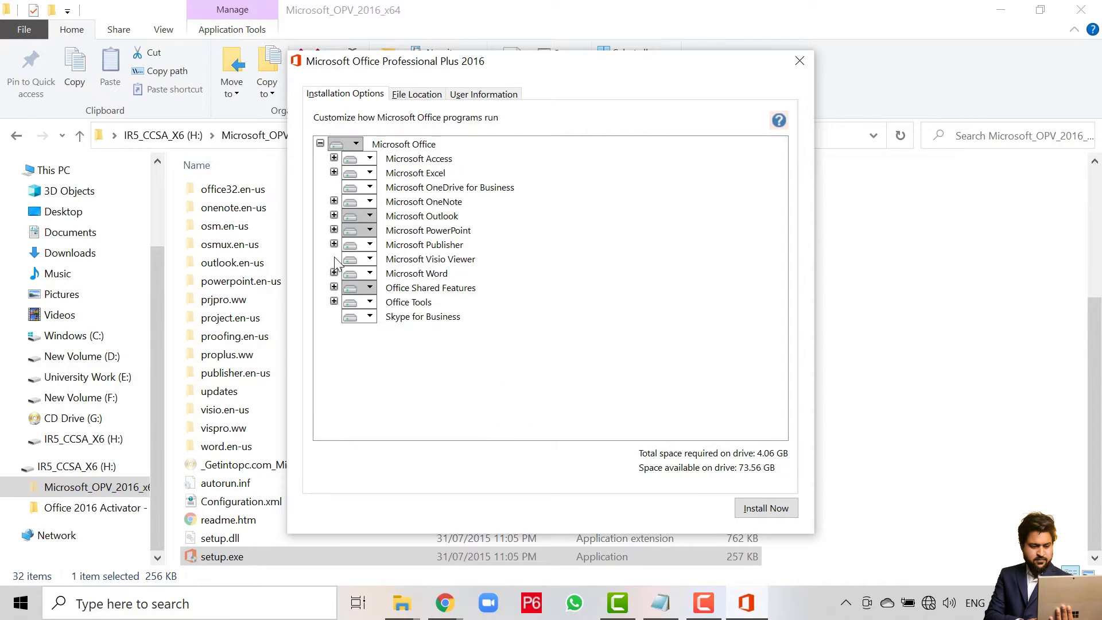
{"action": "left_click", "coordinate": [425, 262]}
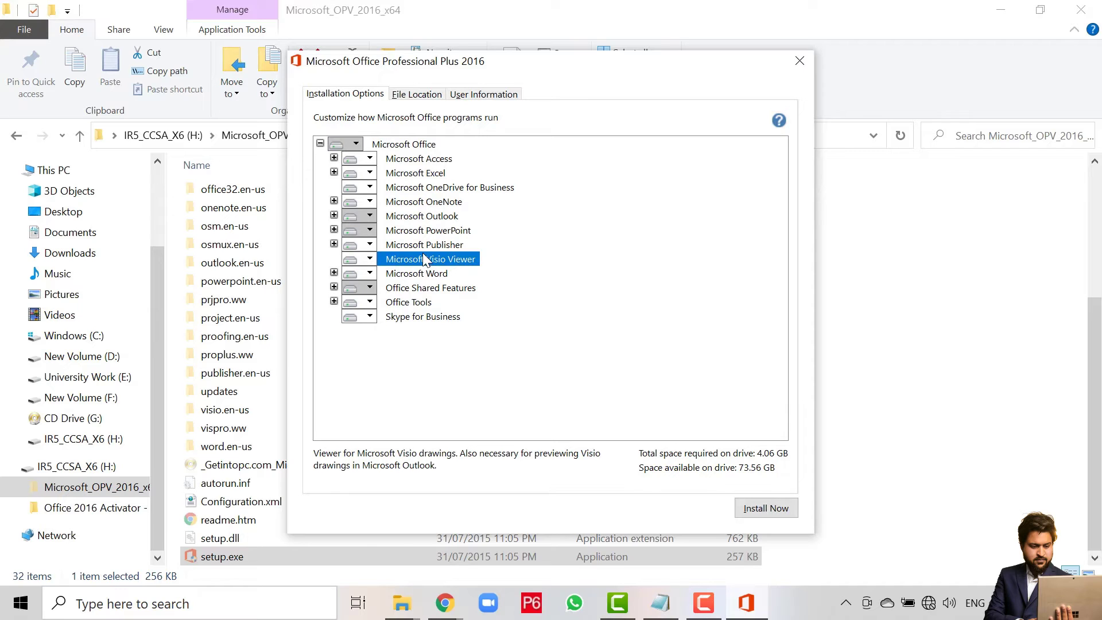
{"action": "left_click", "coordinate": [370, 259]}
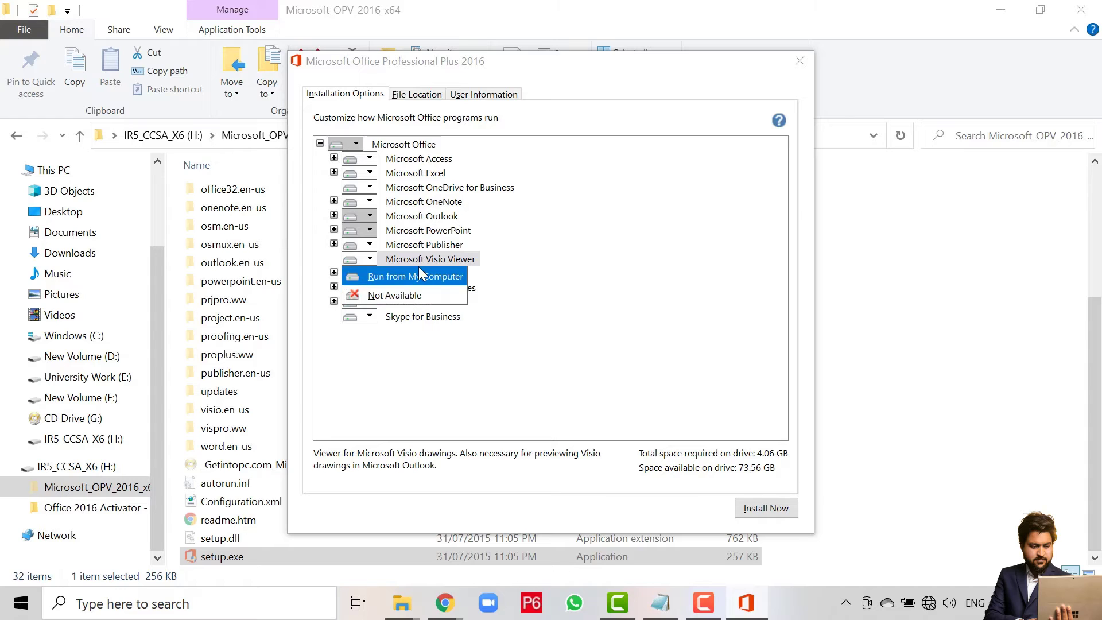
{"action": "left_click", "coordinate": [421, 245]}
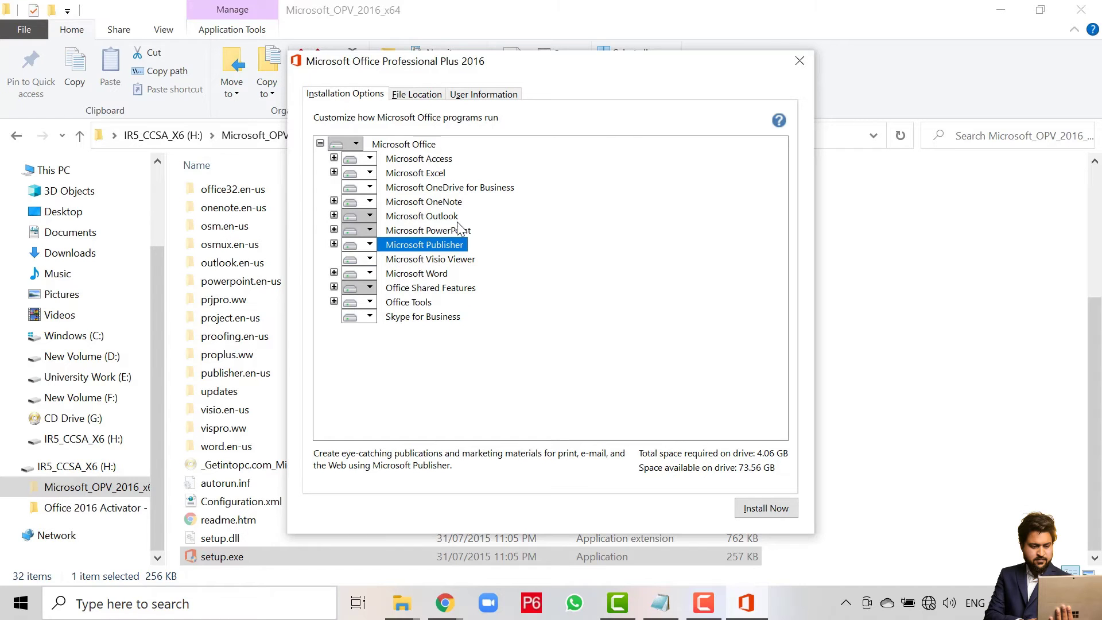
{"action": "left_click", "coordinate": [450, 217]}
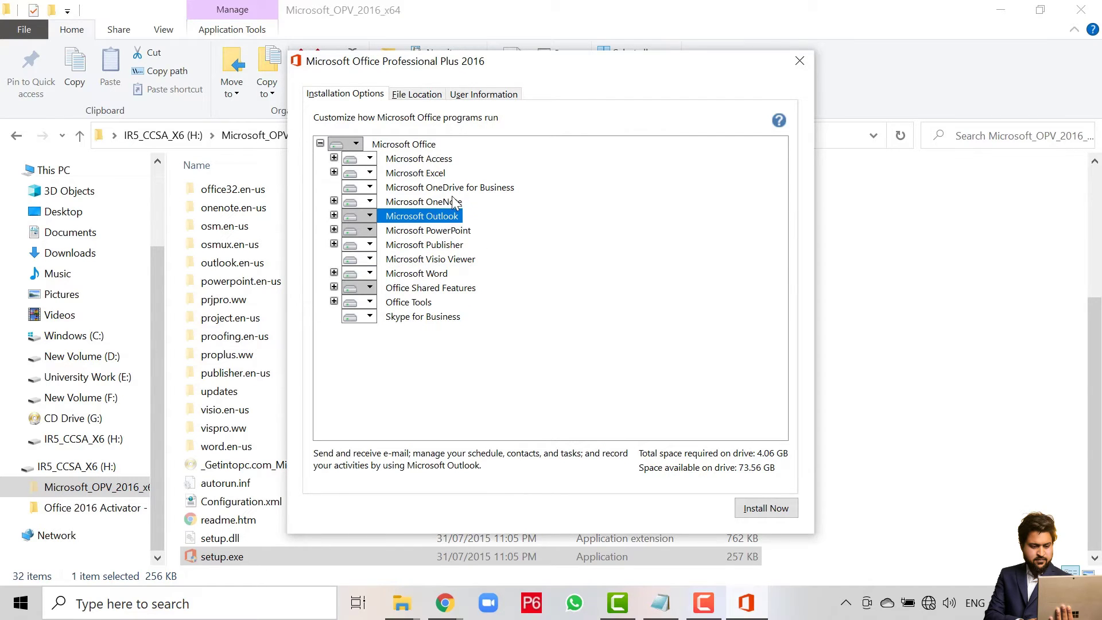
{"action": "left_click", "coordinate": [448, 202]}
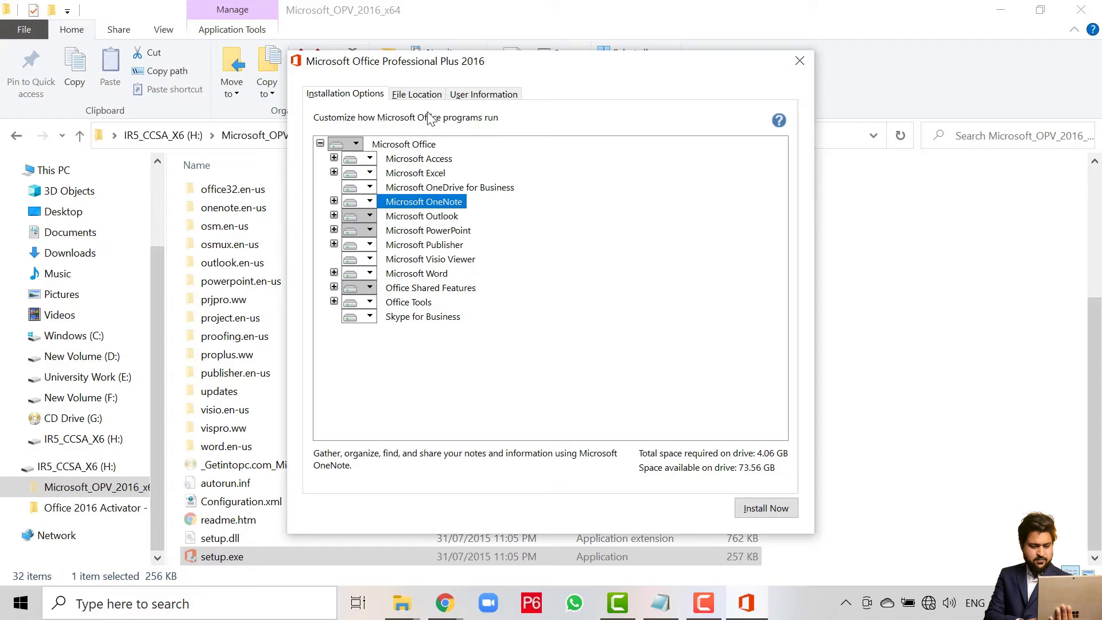
Confirm the C:\Program Files\Microsoft Office file location and view the User Information tab
{"action": "left_click", "coordinate": [429, 94]}
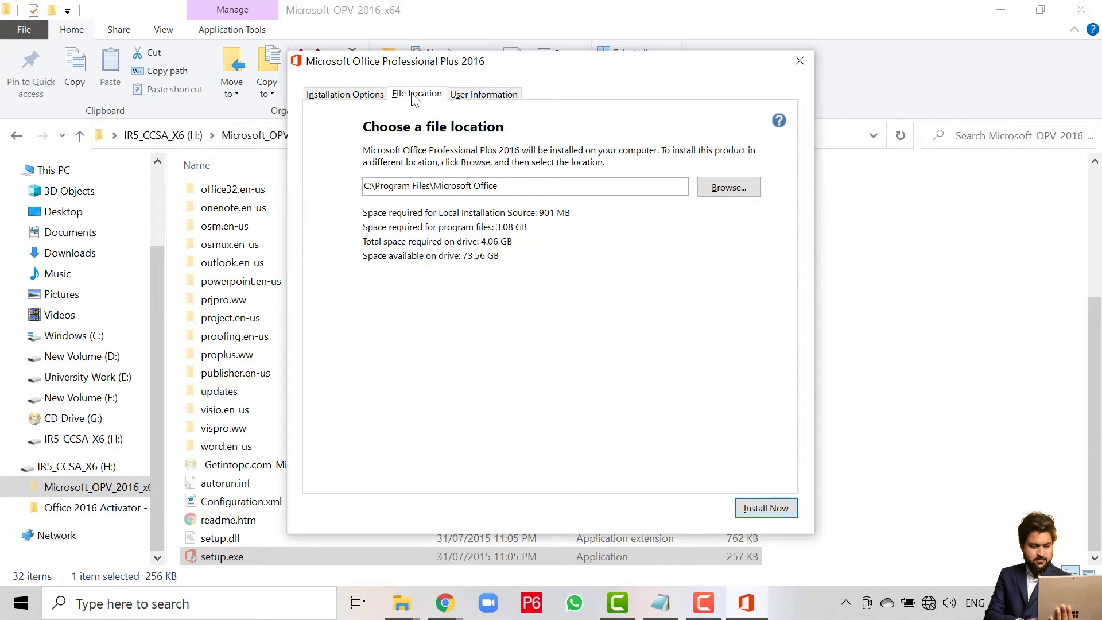
{"action": "left_click", "coordinate": [523, 186]}
{"action": "left_click", "coordinate": [482, 95]}
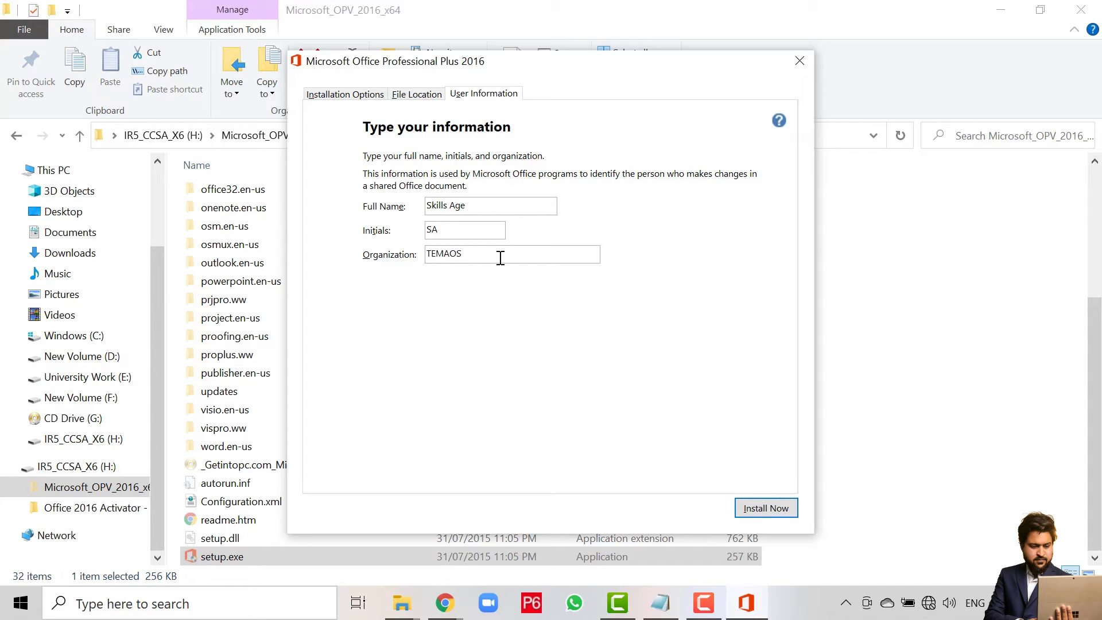
Install Office Professional Plus 2016 and close the setup once it finishes
{"action": "left_click", "coordinate": [785, 510]}
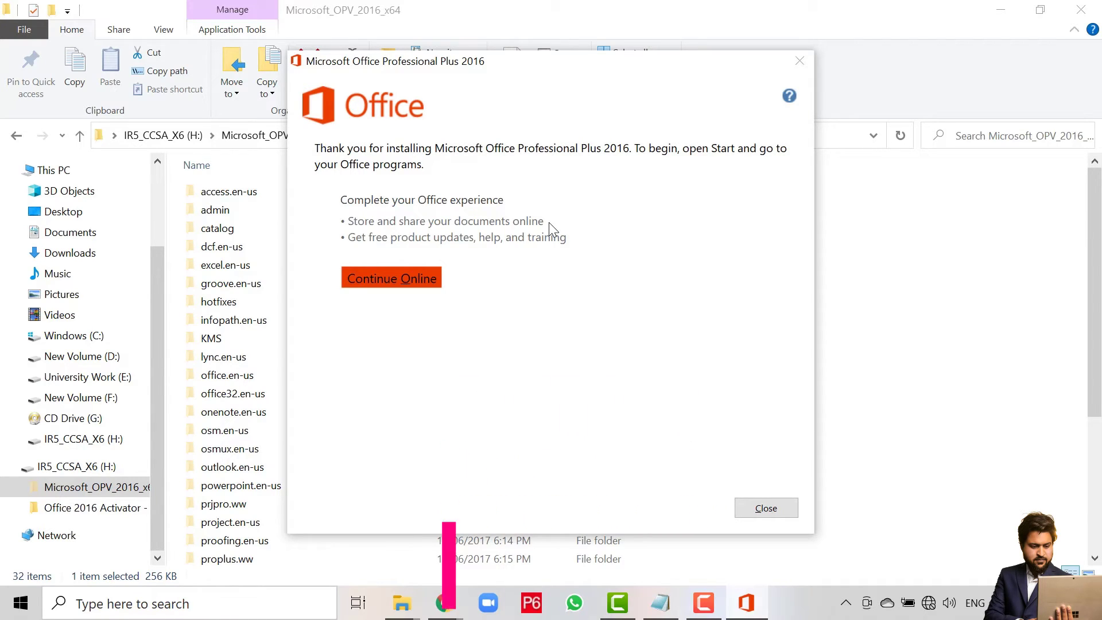
{"action": "left_click", "coordinate": [767, 508]}
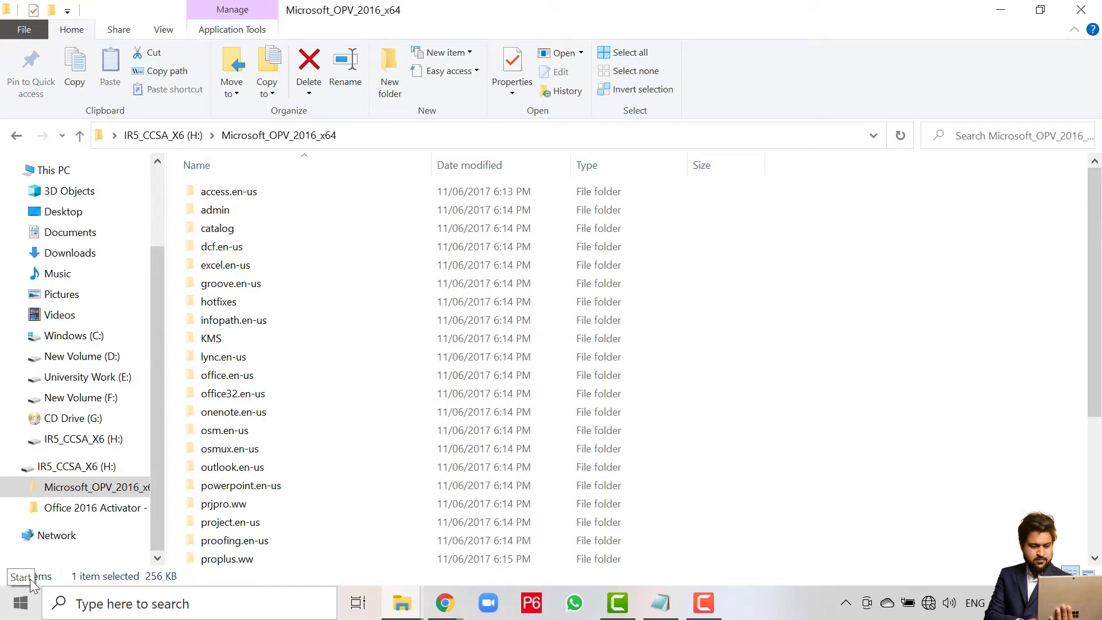
{"action": "left_click", "coordinate": [19, 602]}
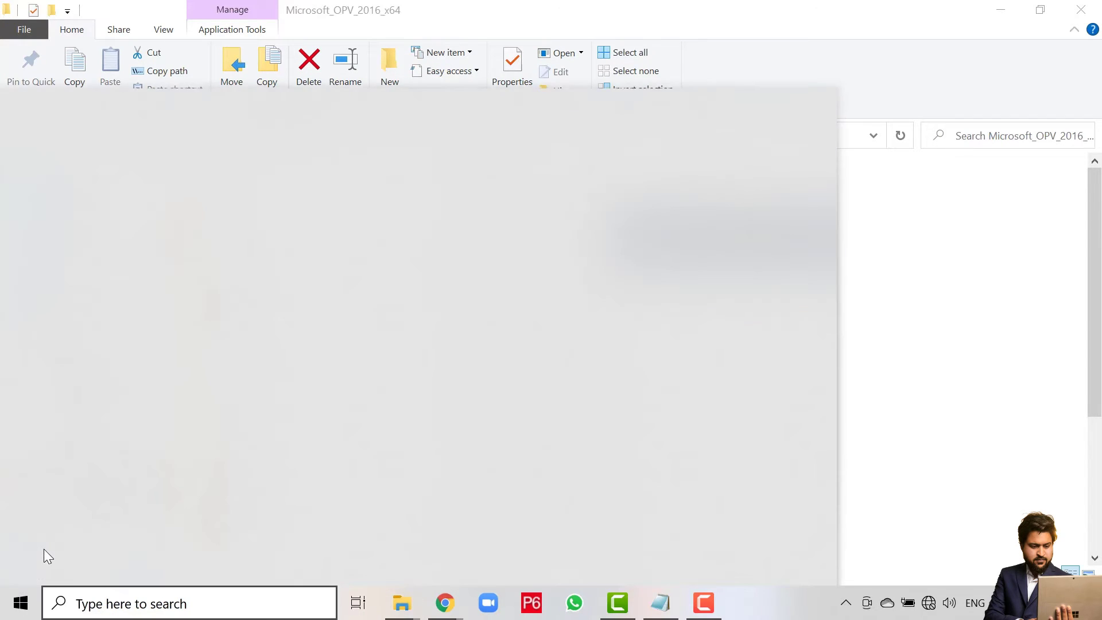
{"action": "type", "text": "e"}
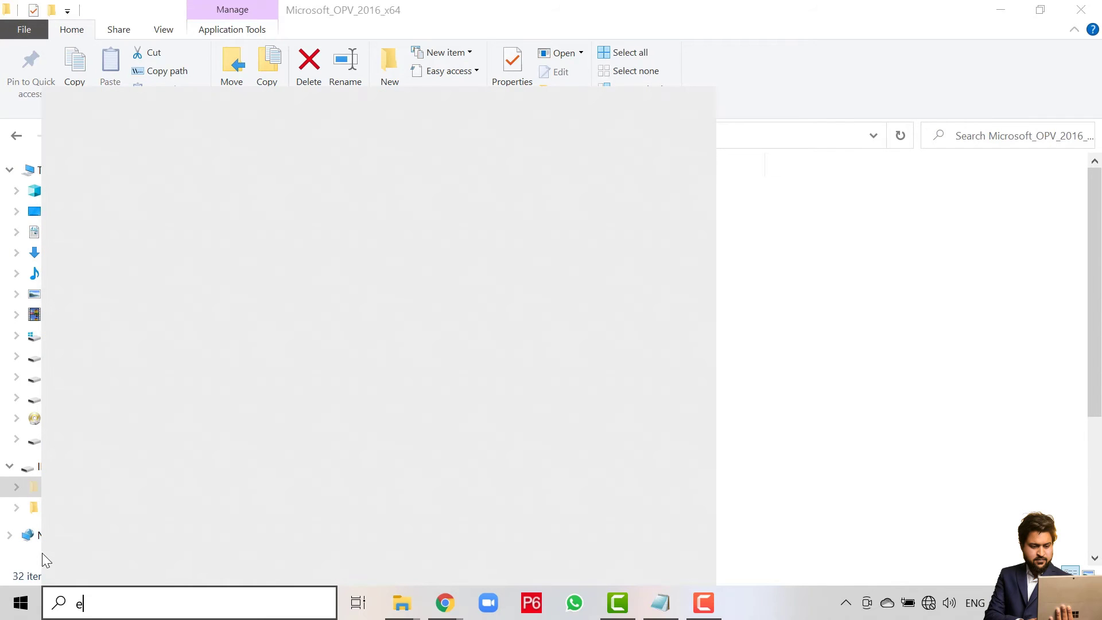
{"action": "type", "text": "xcel"}
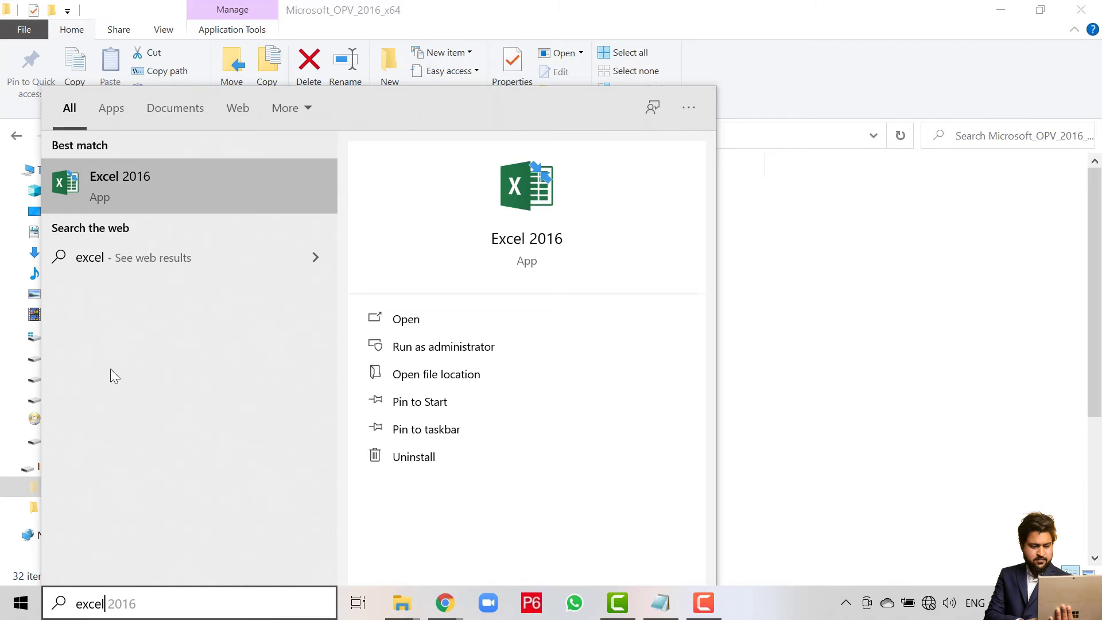
{"action": "key", "text": "BackSpace"}
{"action": "key", "text": "BackSpace"}
{"action": "key", "text": "BackSpace"}
{"action": "key", "text": "BackSpace"}
{"action": "key", "text": "BackSpace"}
{"action": "type", "text": "powepr"}
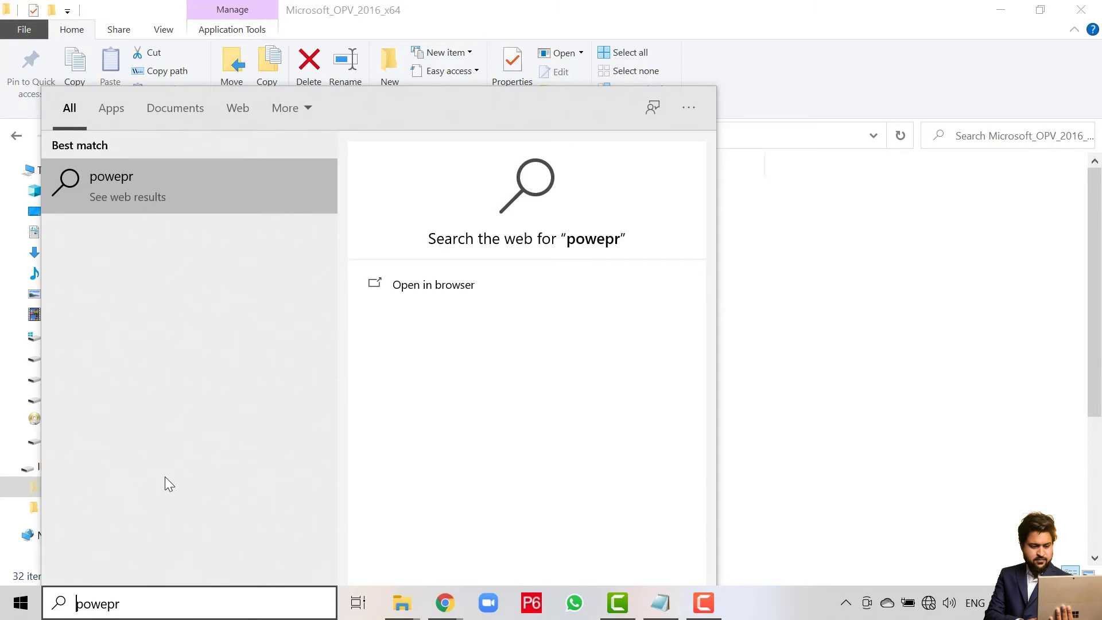
{"action": "key", "text": "BackSpace"}
{"action": "key", "text": "BackSpace"}
{"action": "type", "text": "r"}
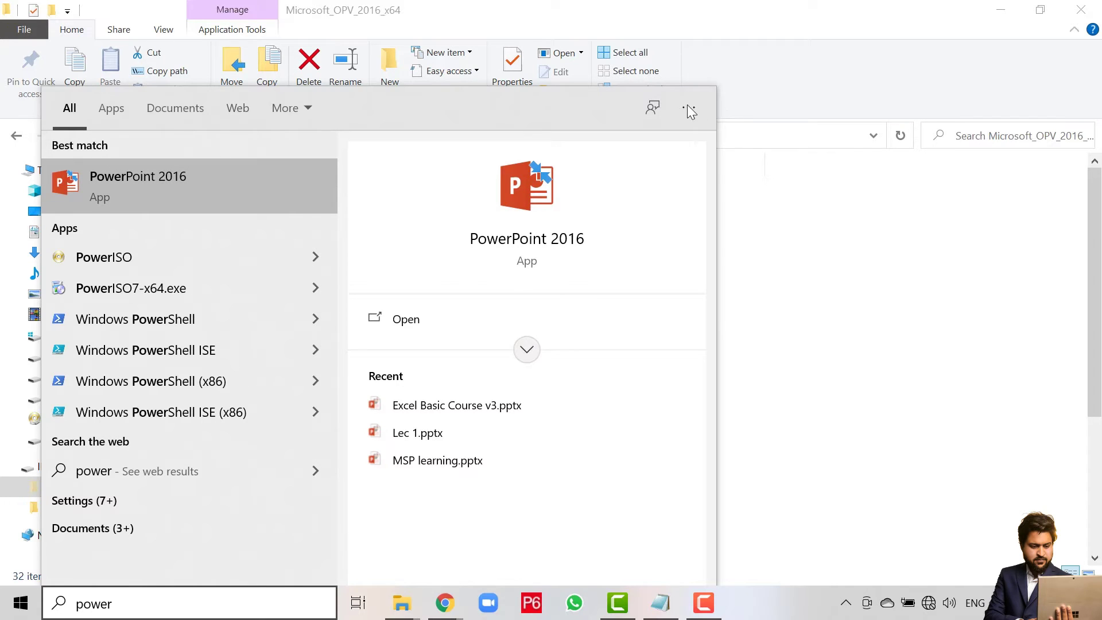
{"action": "left_click", "coordinate": [822, 396]}
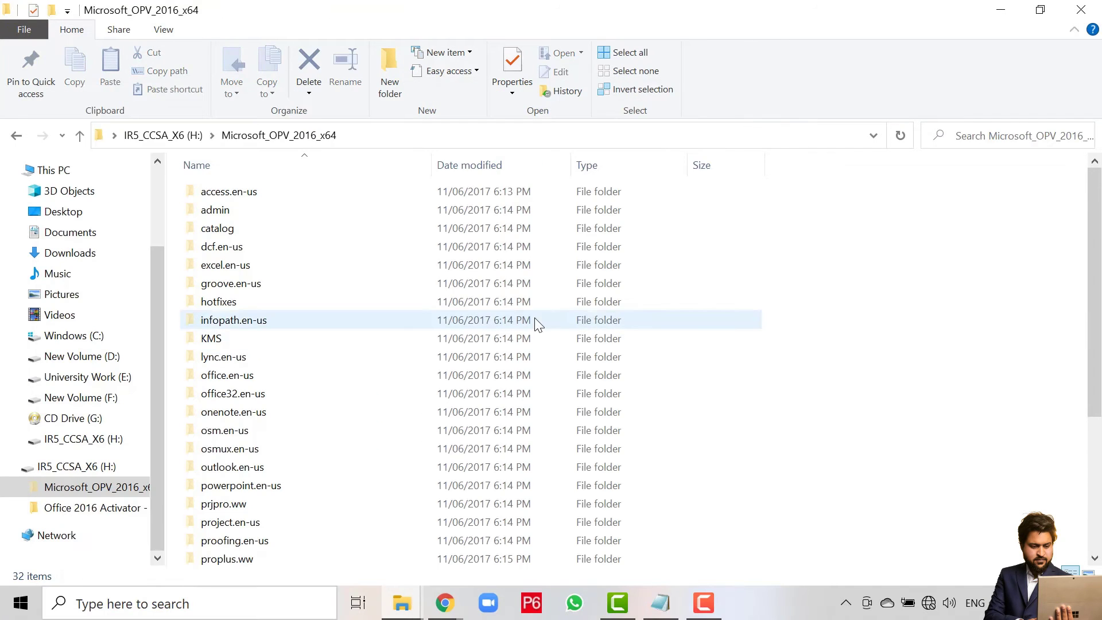
{"action": "scroll", "coordinate": [538, 324], "scroll_direction": "down", "scroll_amount": 4}
Relaunch setup.exe, choose Project Professional 2016, and pick the Customize installation type
{"action": "left_click", "coordinate": [280, 559]}
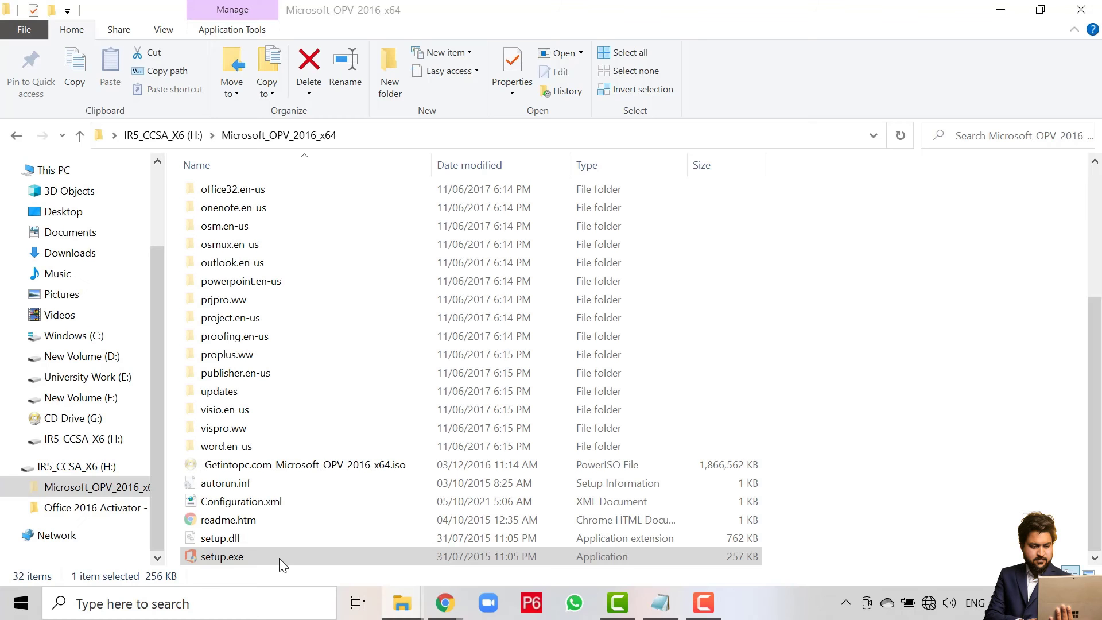
{"action": "double_click", "coordinate": [279, 558]}
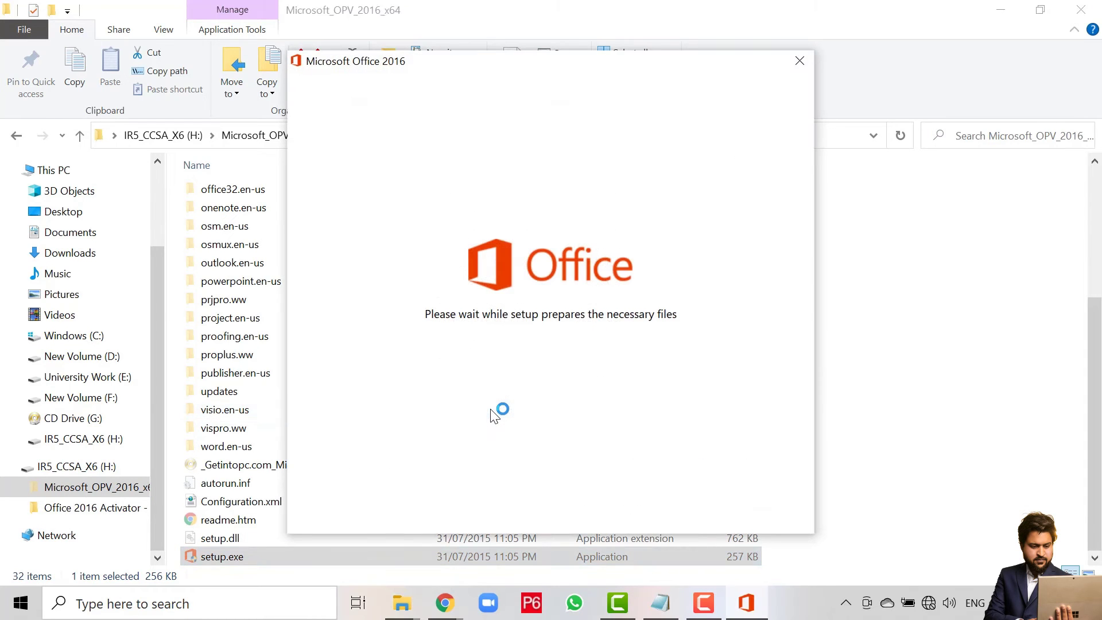
{"action": "left_click", "coordinate": [492, 167]}
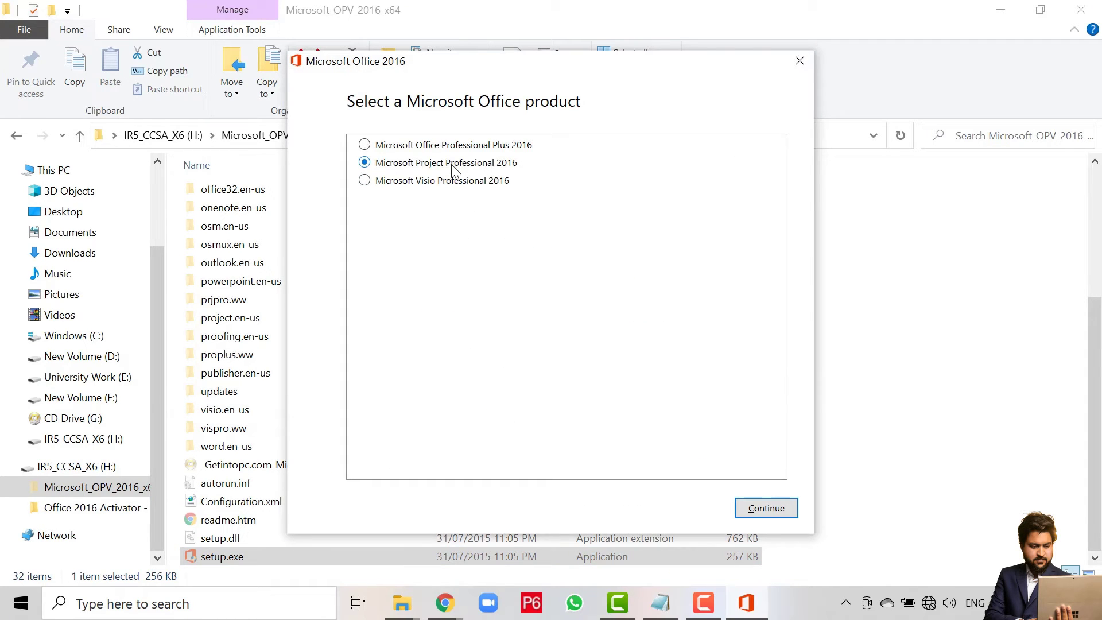
{"action": "left_click", "coordinate": [747, 508]}
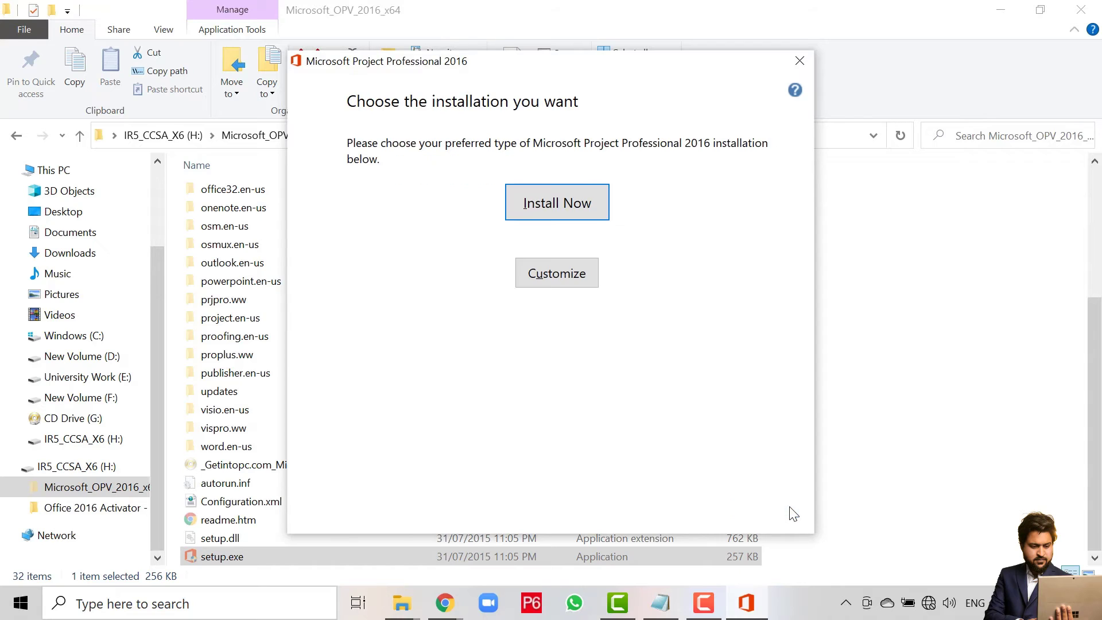
{"action": "left_click", "coordinate": [576, 283]}
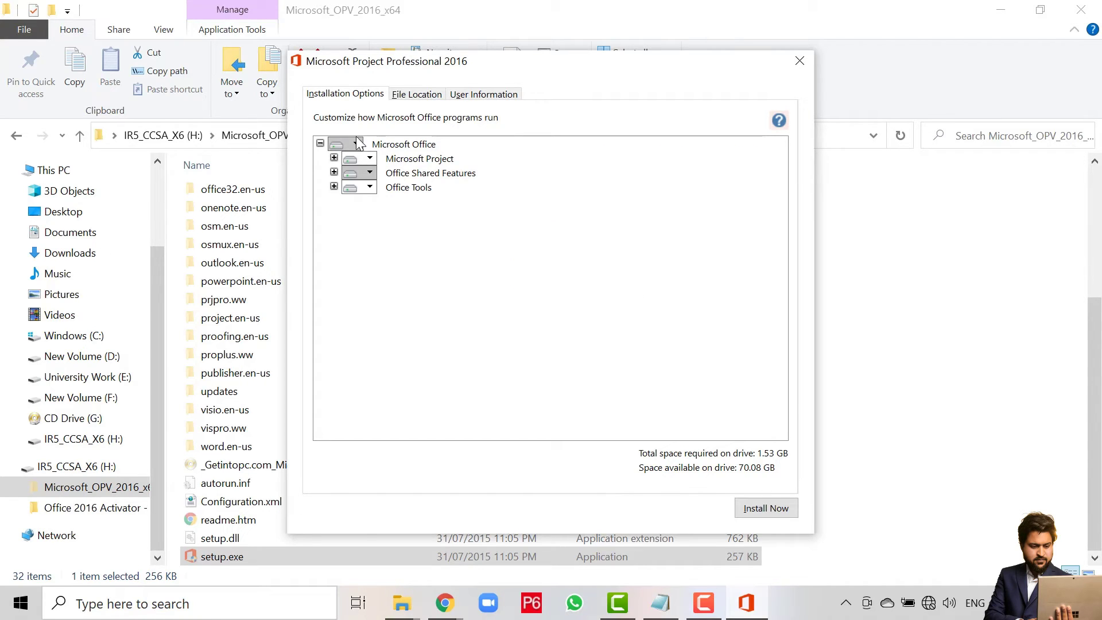
Check the C:\Program Files\Microsoft Office install path and view the User Information tab
{"action": "left_click", "coordinate": [409, 95]}
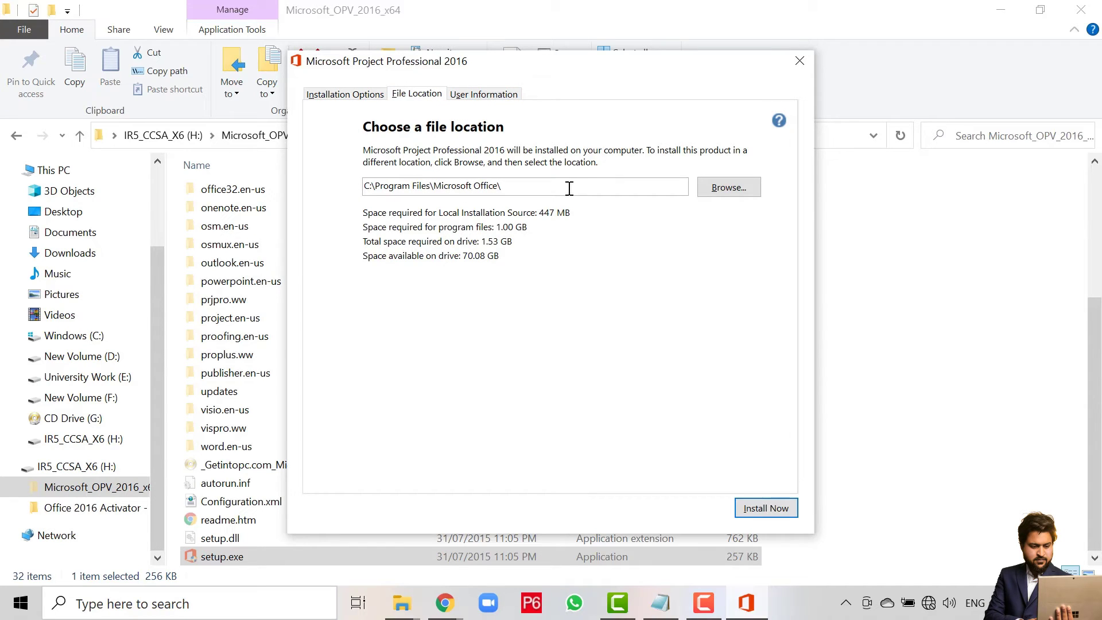
{"action": "left_click_drag", "start_coordinate": [570, 188], "coordinate": [452, 172]}
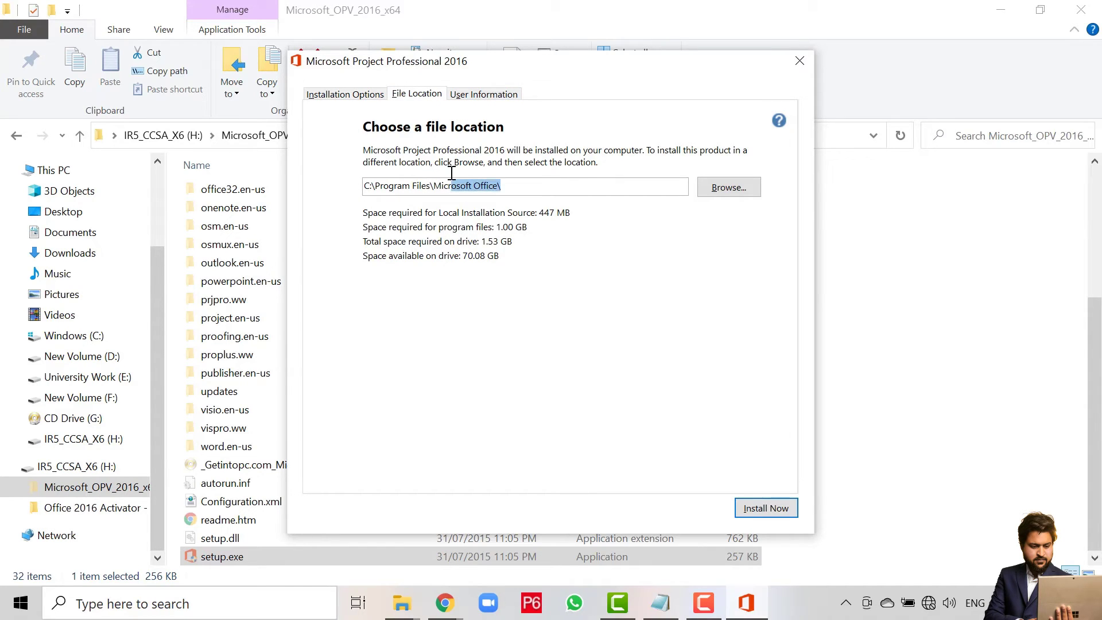
{"action": "left_click", "coordinate": [470, 95]}
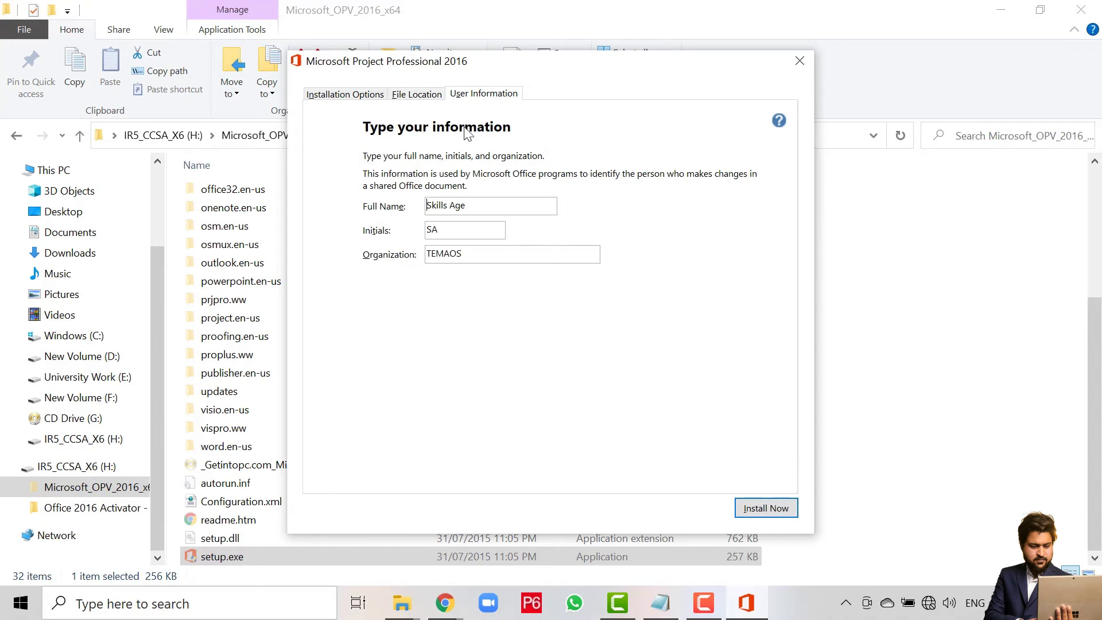
Install Project Professional 2016 and close the completion dialog
{"action": "left_click", "coordinate": [770, 508]}
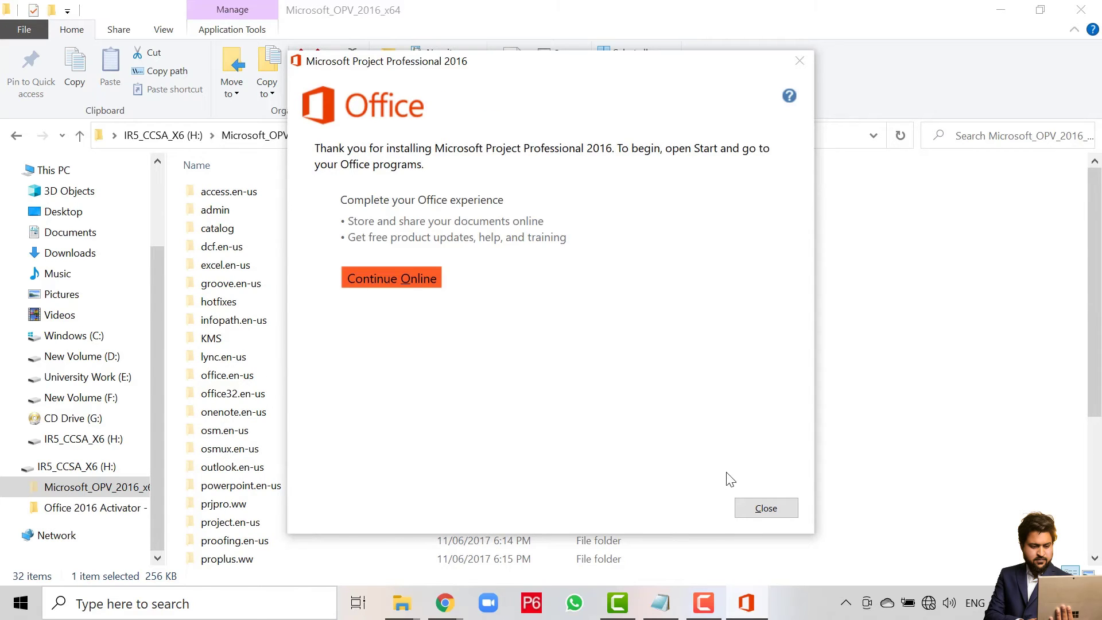
{"action": "left_click", "coordinate": [764, 509]}
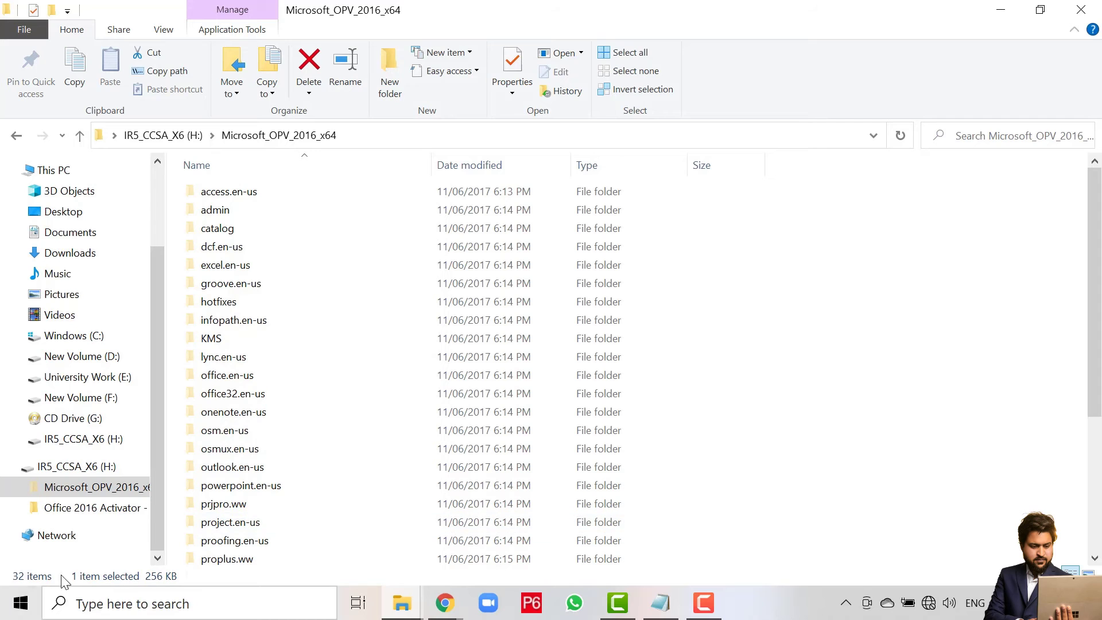
{"action": "left_click", "coordinate": [20, 603]}
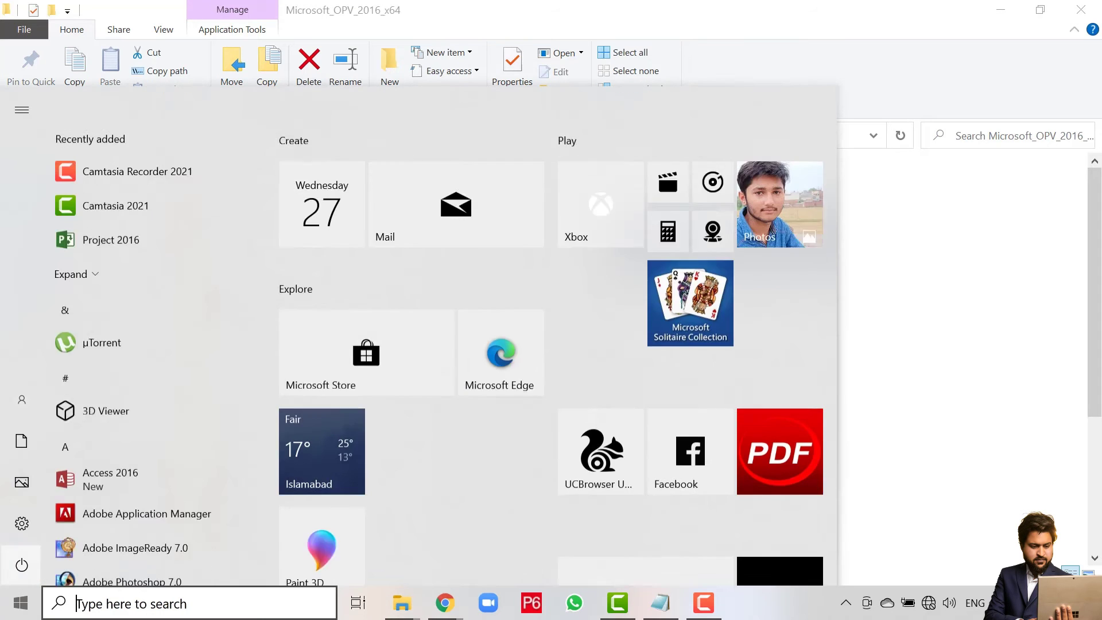
{"action": "type", "text": "projec"}
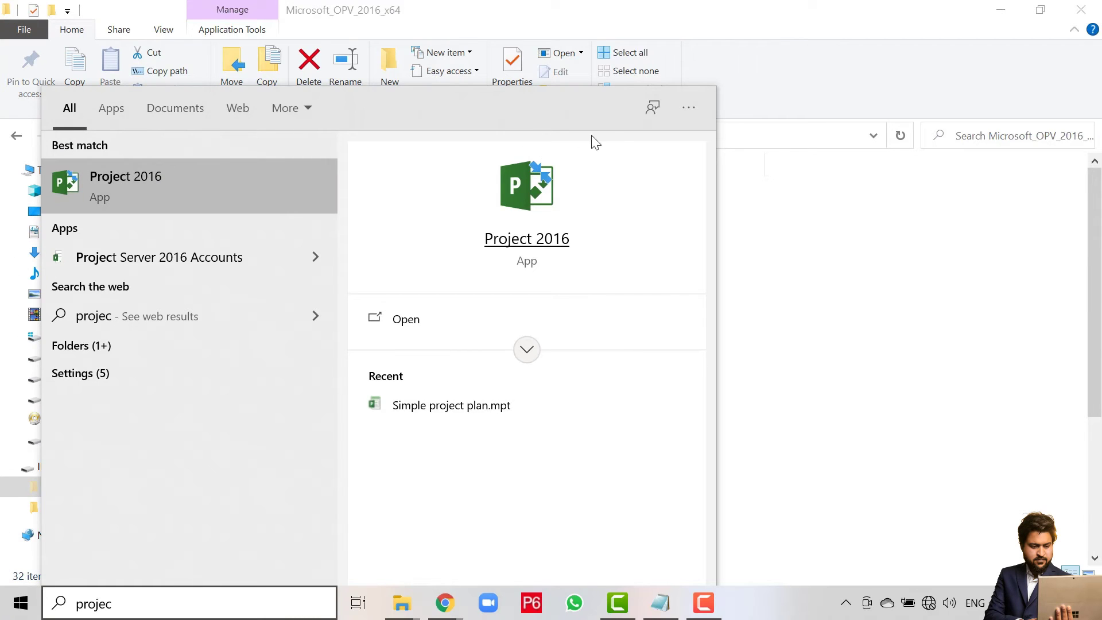
{"action": "left_click", "coordinate": [820, 449]}
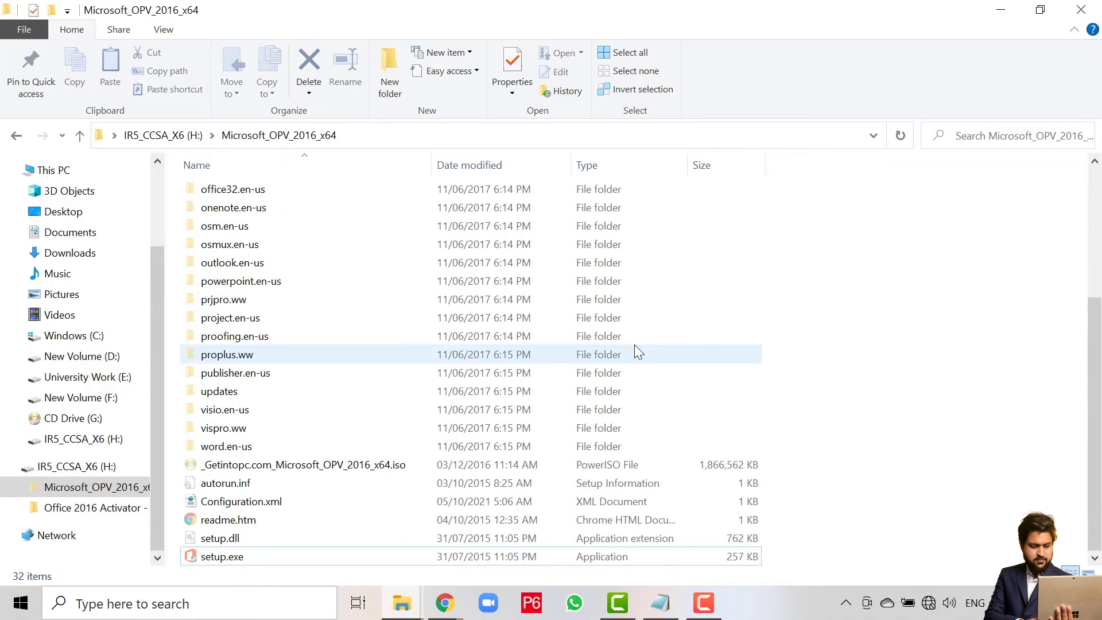
{"action": "scroll", "coordinate": [306, 326], "scroll_direction": "up", "scroll_amount": 4}
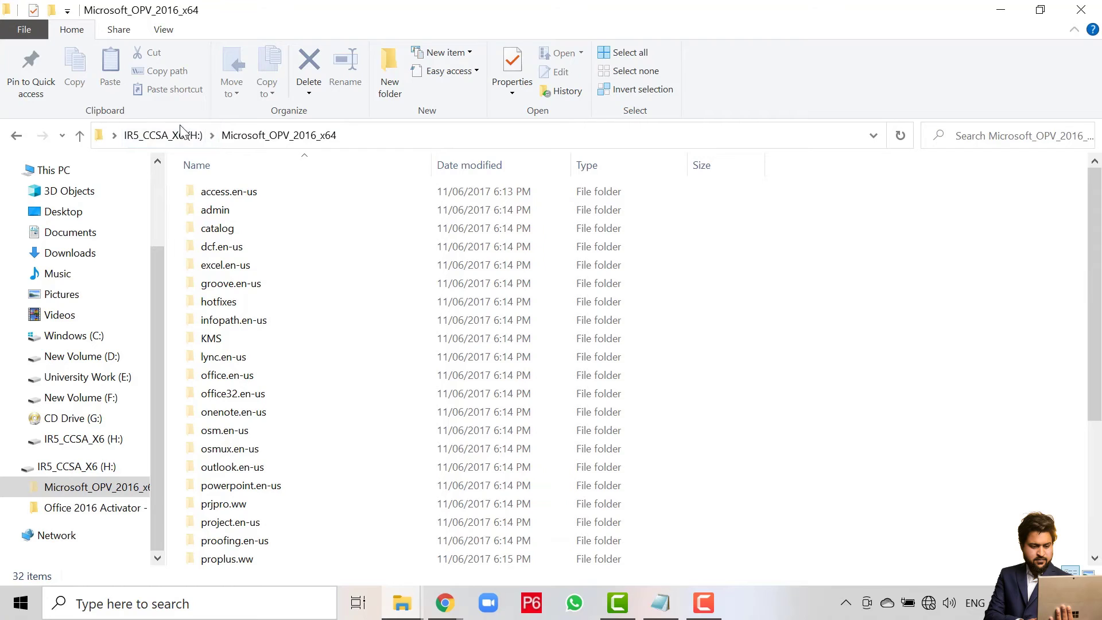
Open the KMS folder and run Re-Loader.exe as administrator
{"action": "double_click", "coordinate": [259, 339]}
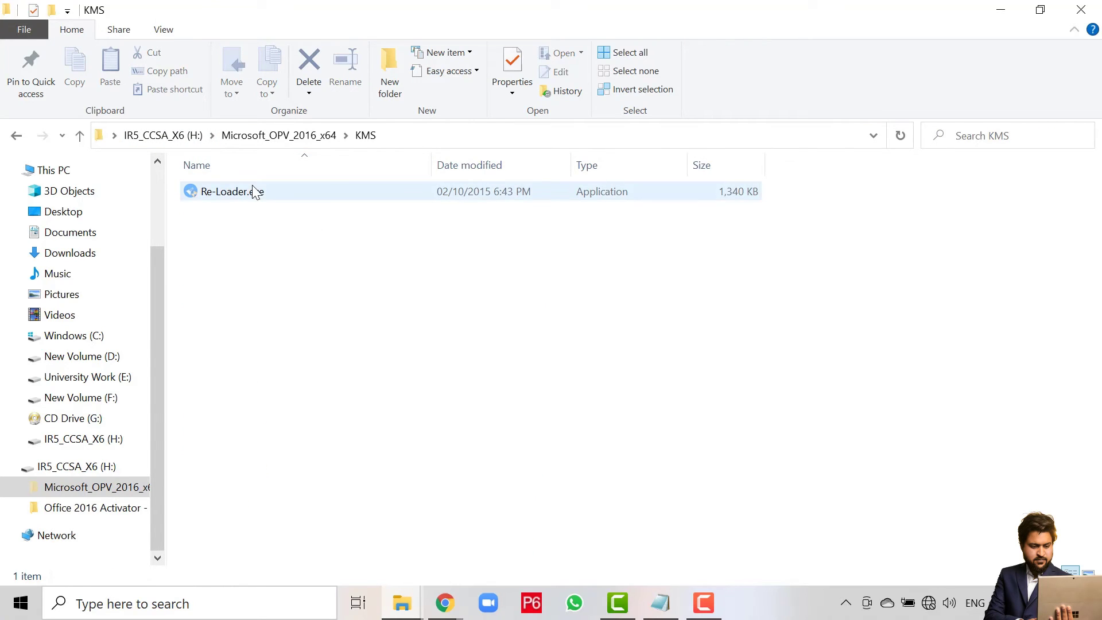
{"action": "left_click", "coordinate": [254, 192]}
{"action": "right_click", "coordinate": [253, 191]}
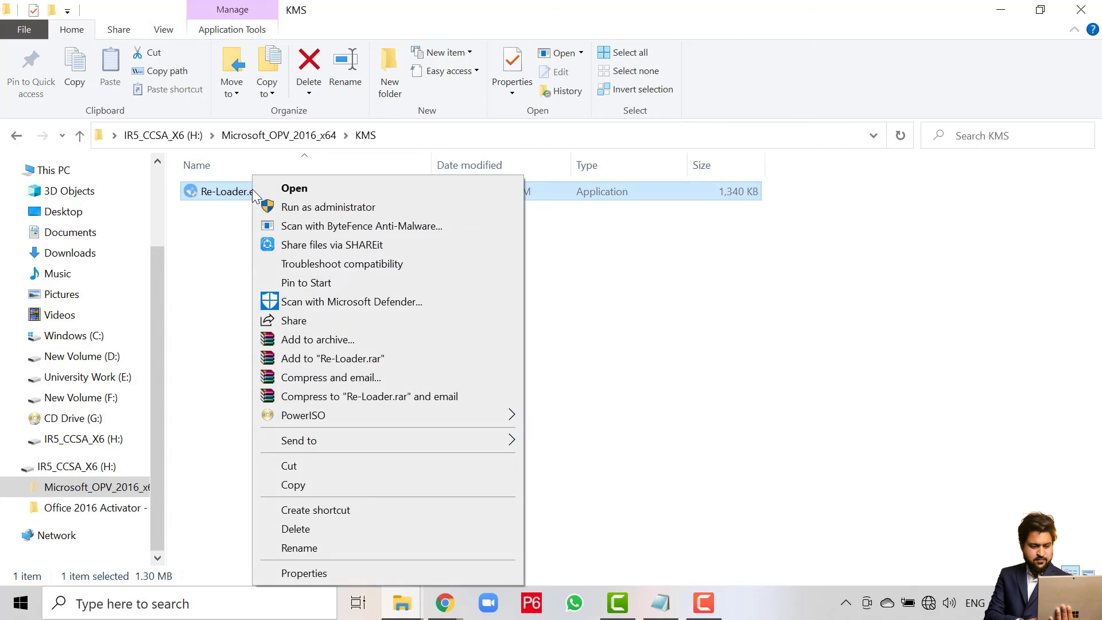
{"action": "left_click", "coordinate": [340, 207]}
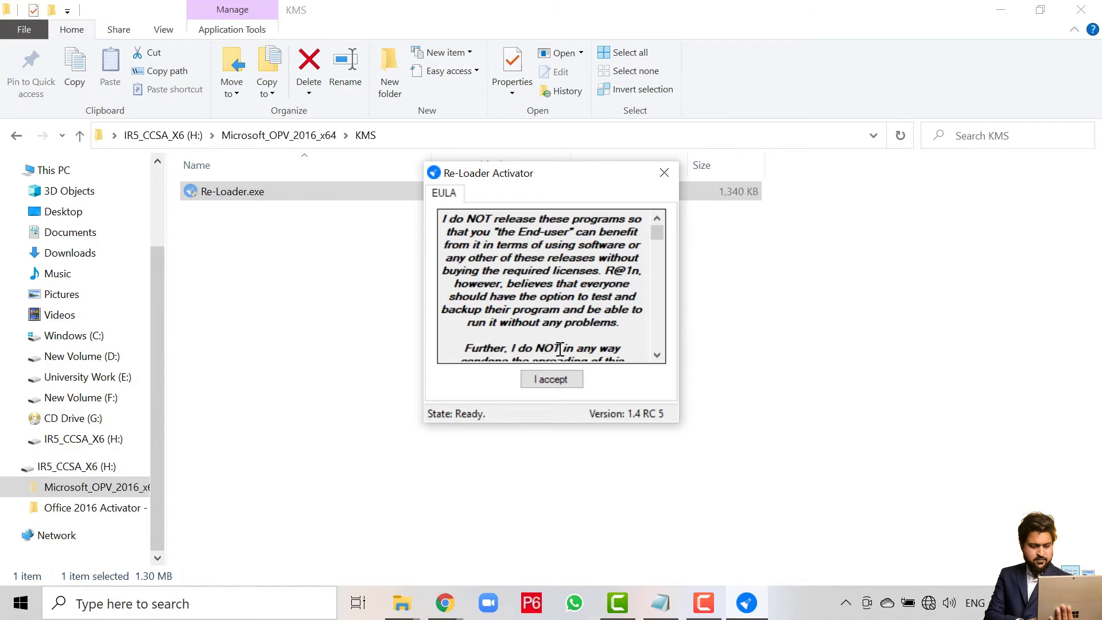
Accept the EULA and activate only Office 2016 (O16), with Win unchecked
{"action": "left_click", "coordinate": [555, 382]}
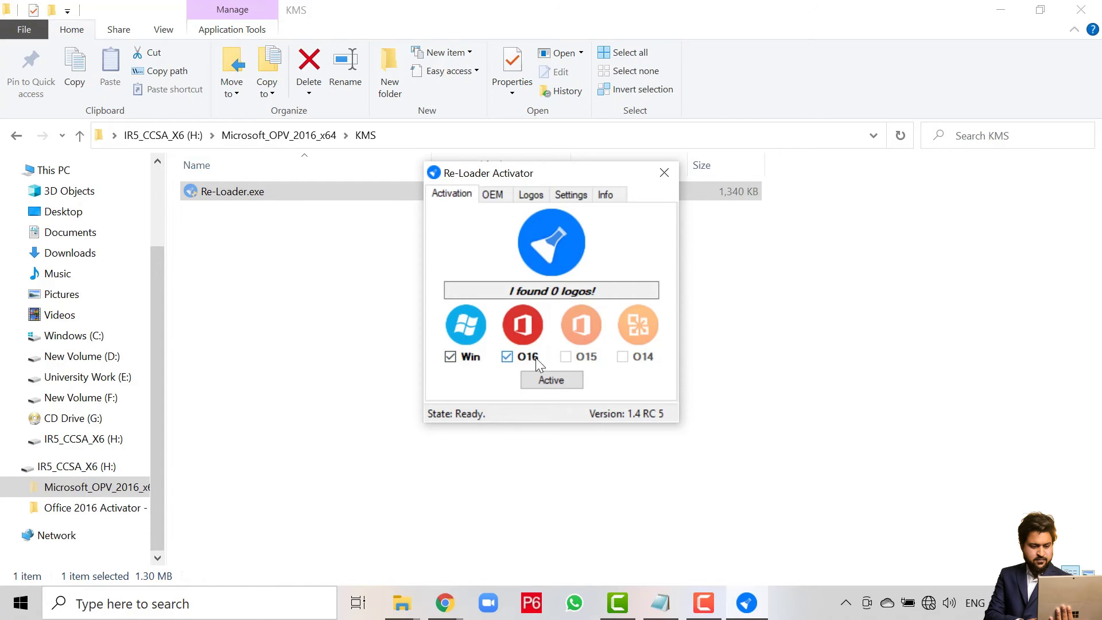
{"action": "left_click", "coordinate": [472, 360]}
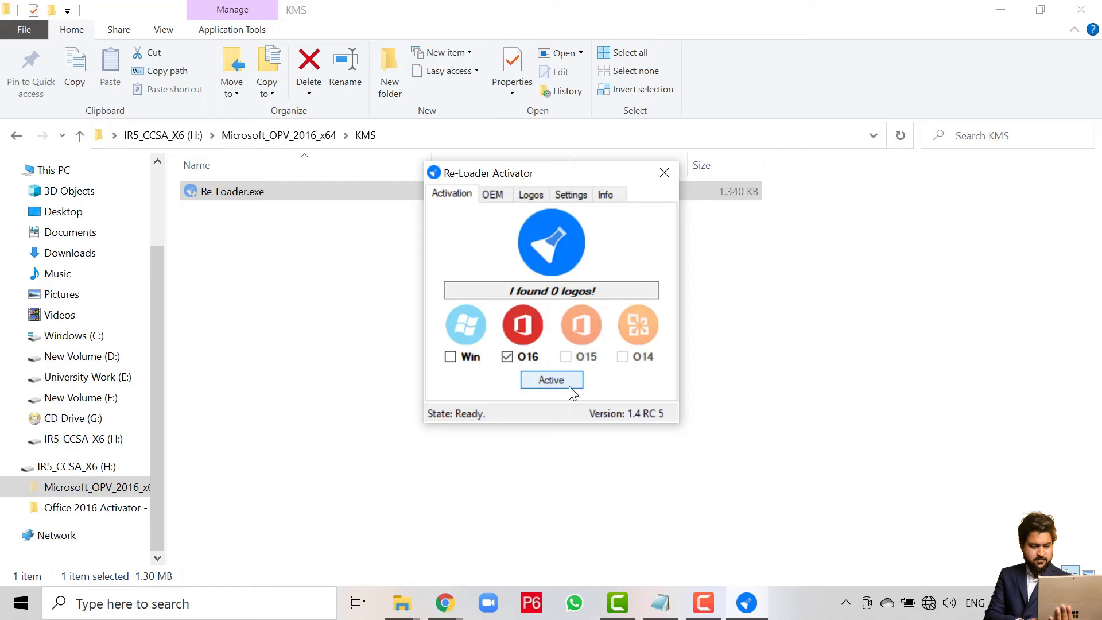
{"action": "left_click", "coordinate": [544, 382]}
{"action": "left_click", "coordinate": [560, 344]}
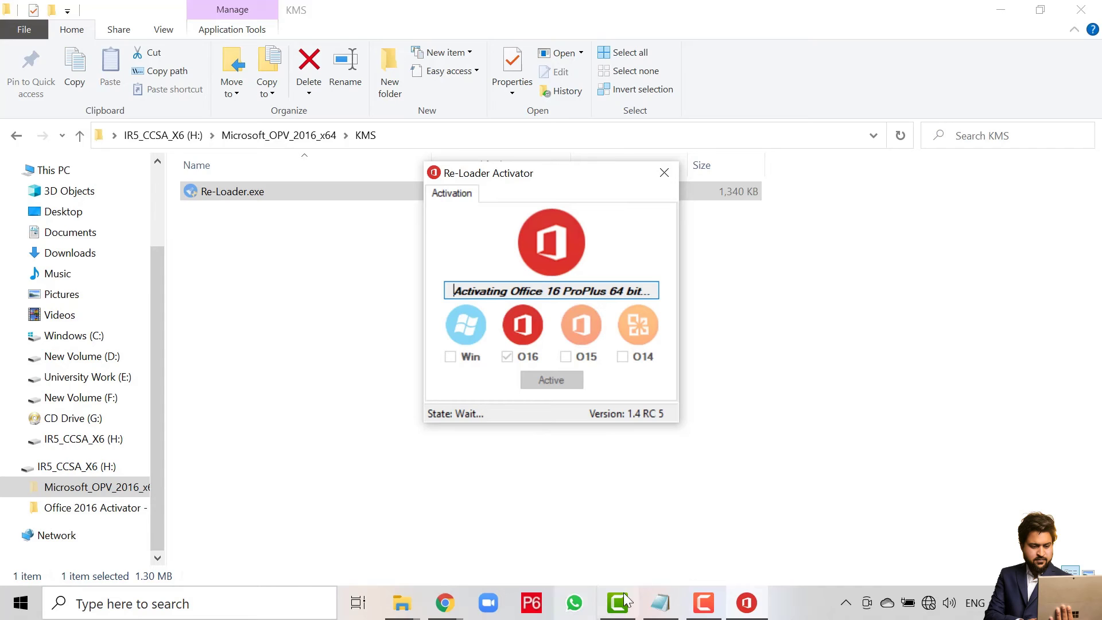
Once the activator reports State: Completed, close the Re-Loader Activator window
{"action": "left_click", "coordinate": [662, 604]}
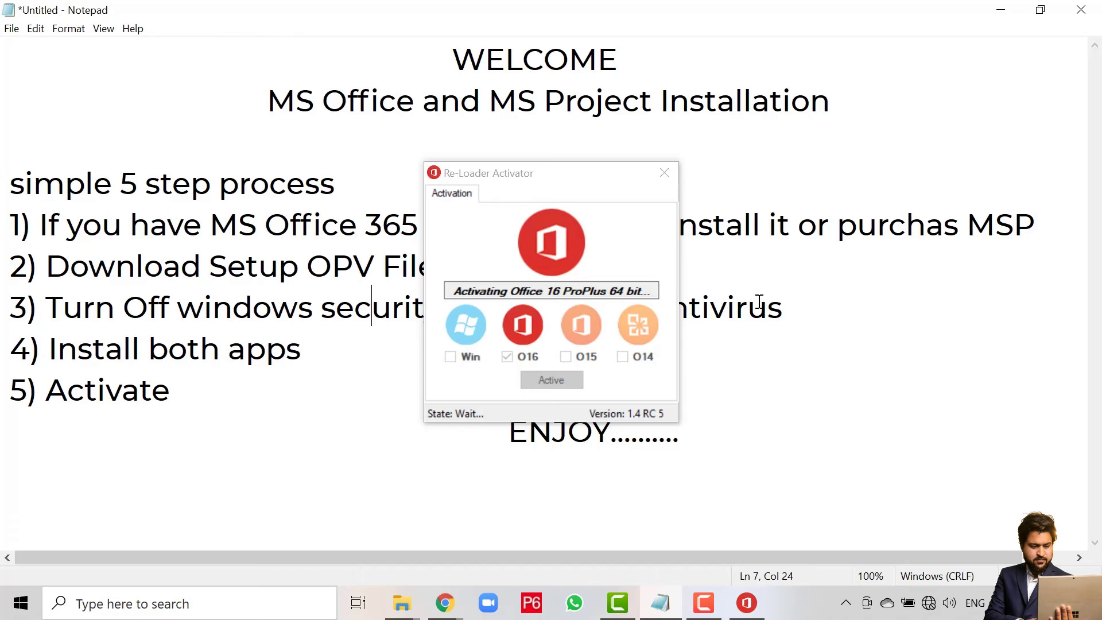
{"action": "left_click_drag", "start_coordinate": [520, 174], "coordinate": [901, 66]}
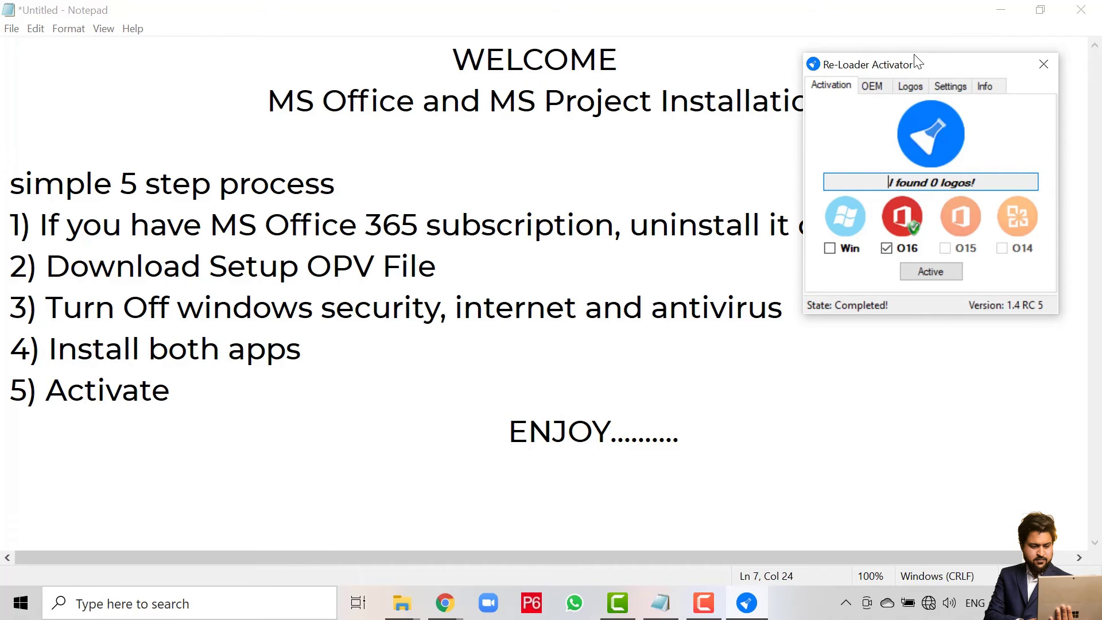
{"action": "left_click", "coordinate": [1001, 11]}
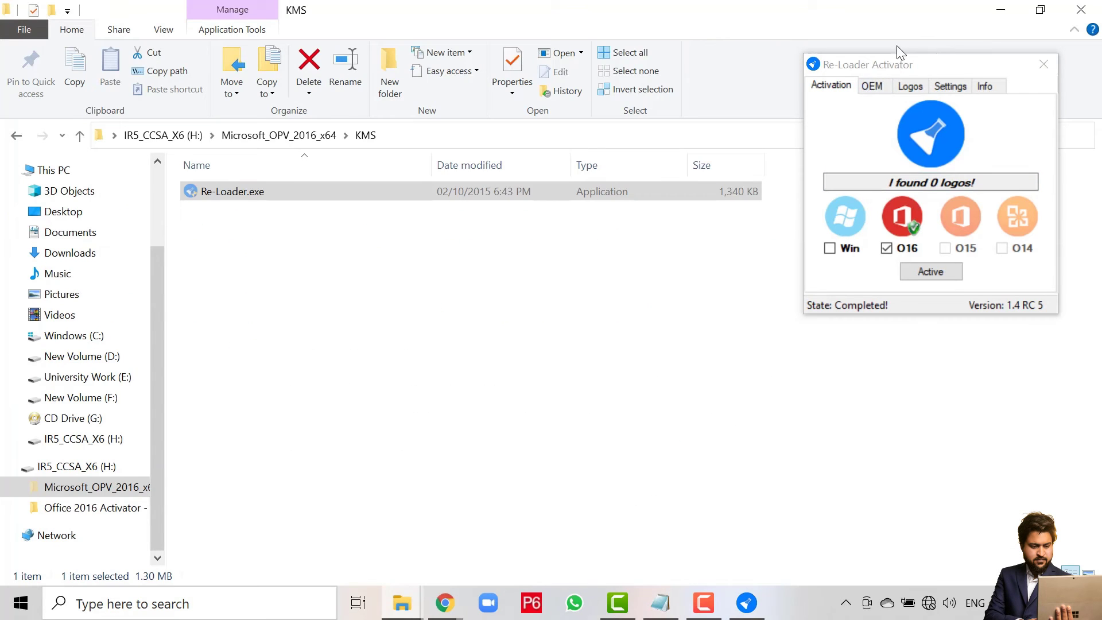
{"action": "left_click_drag", "start_coordinate": [899, 67], "coordinate": [432, 207]}
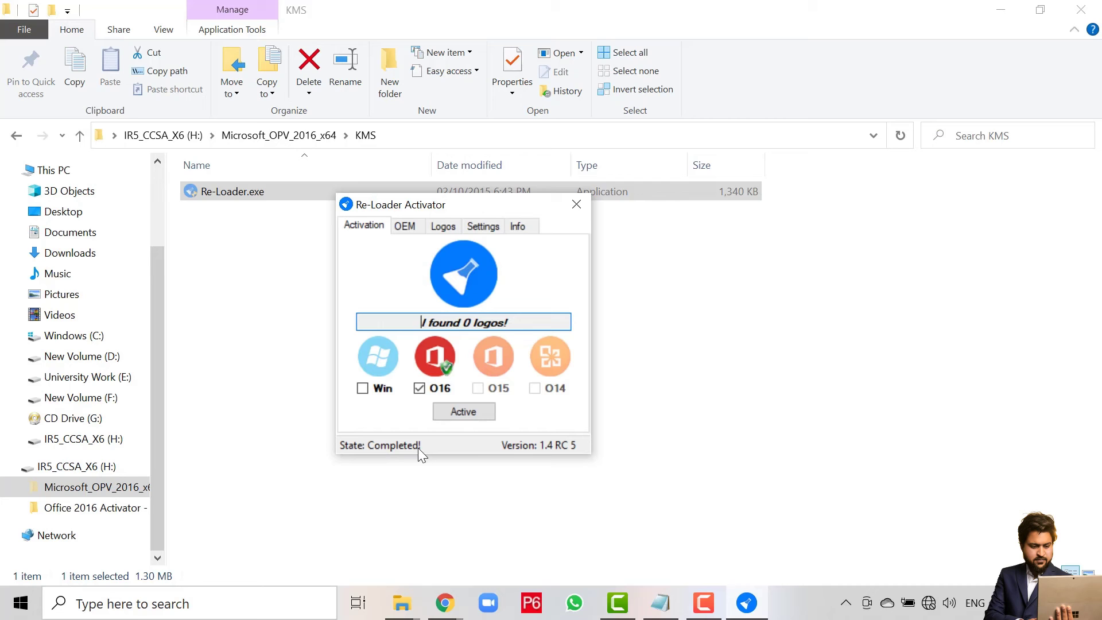
{"action": "left_click", "coordinate": [576, 206]}
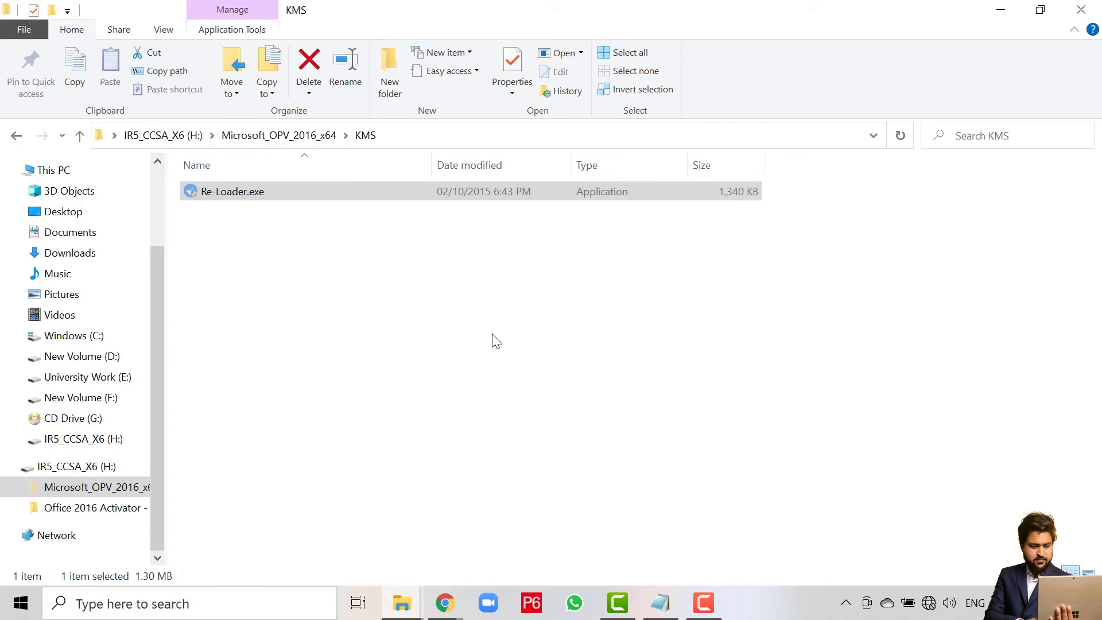
Launch Excel 2016 from Start search and create a blank workbook
{"action": "left_click", "coordinate": [490, 339]}
{"action": "left_click", "coordinate": [11, 609]}
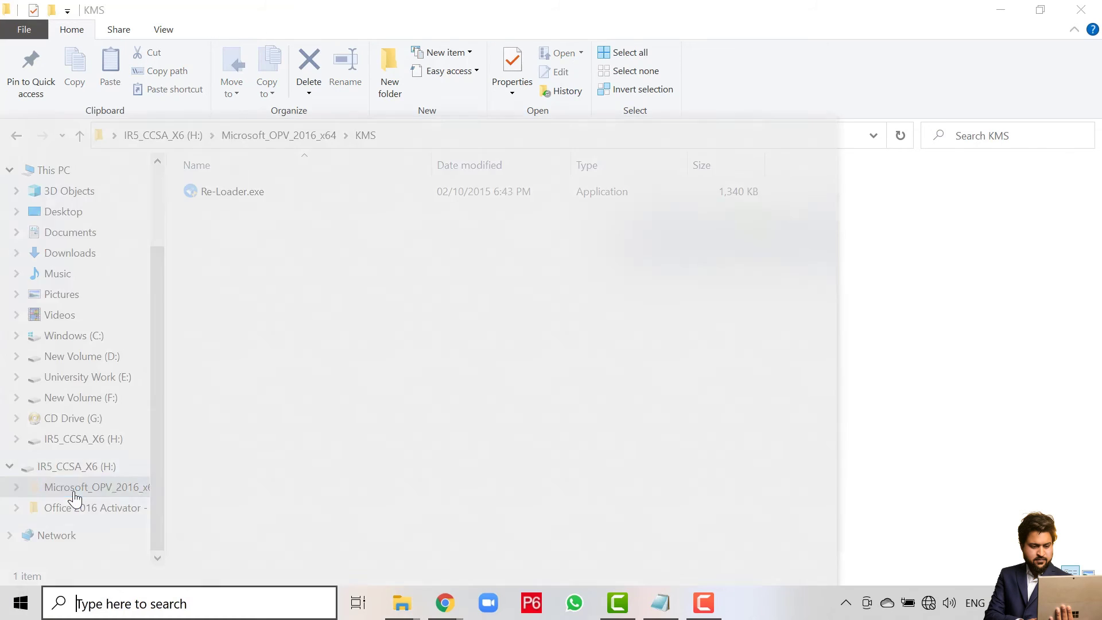
{"action": "type", "text": "excel"}
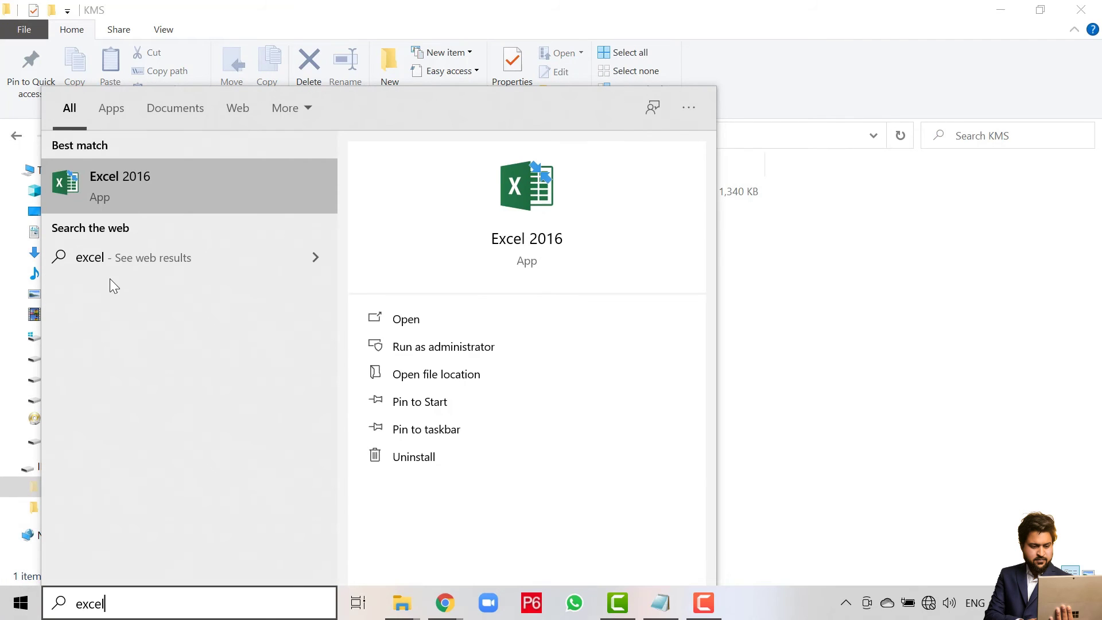
{"action": "left_click", "coordinate": [157, 195]}
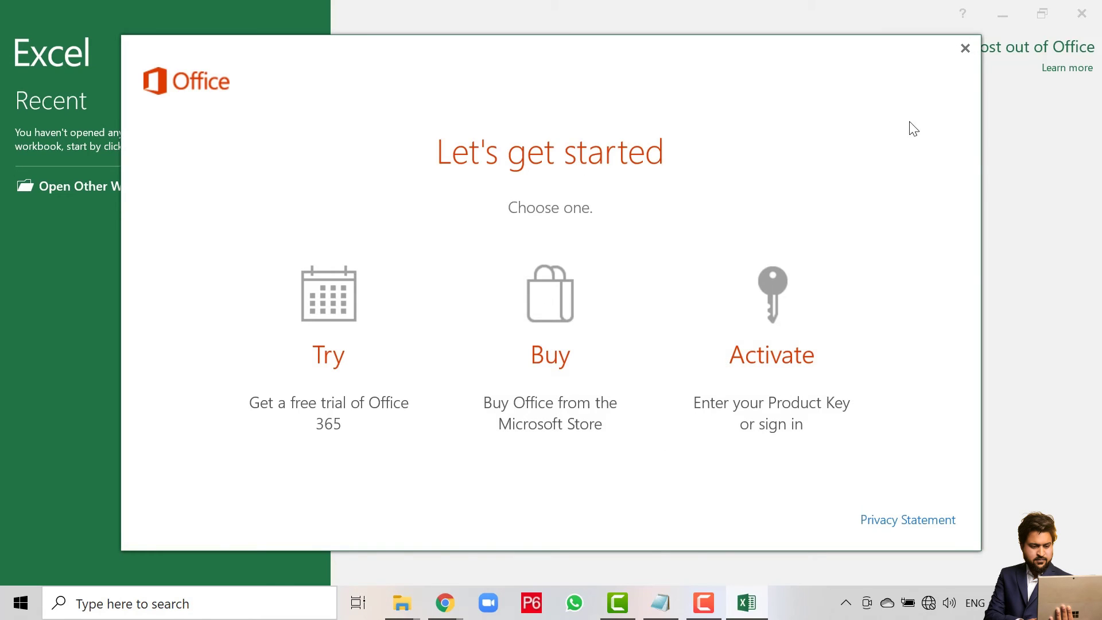
{"action": "left_click", "coordinate": [965, 47]}
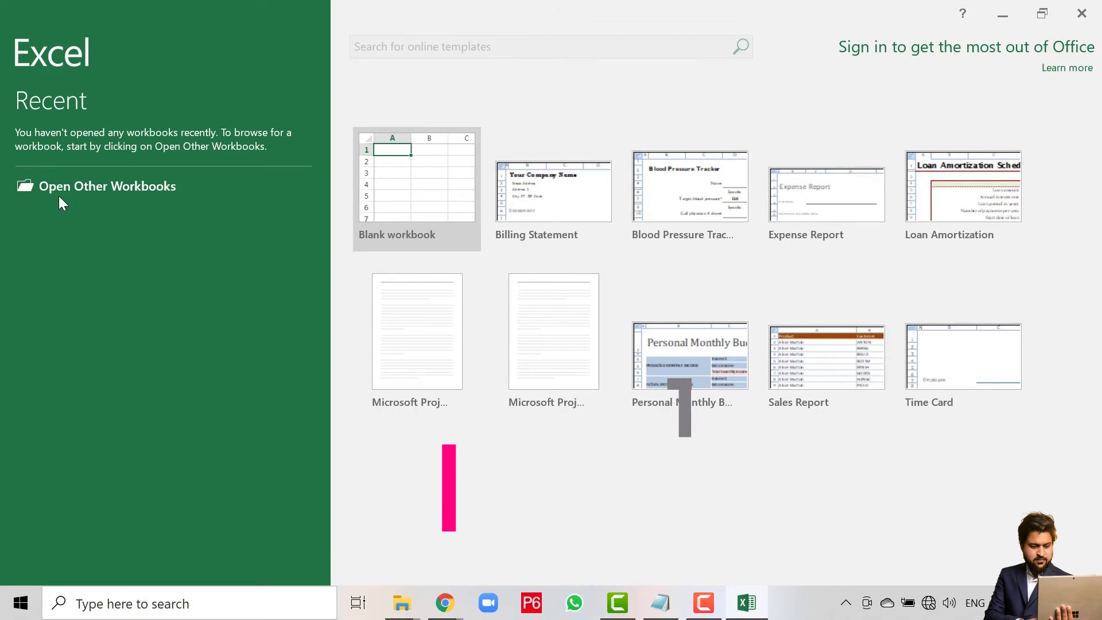
{"action": "left_click", "coordinate": [447, 204]}
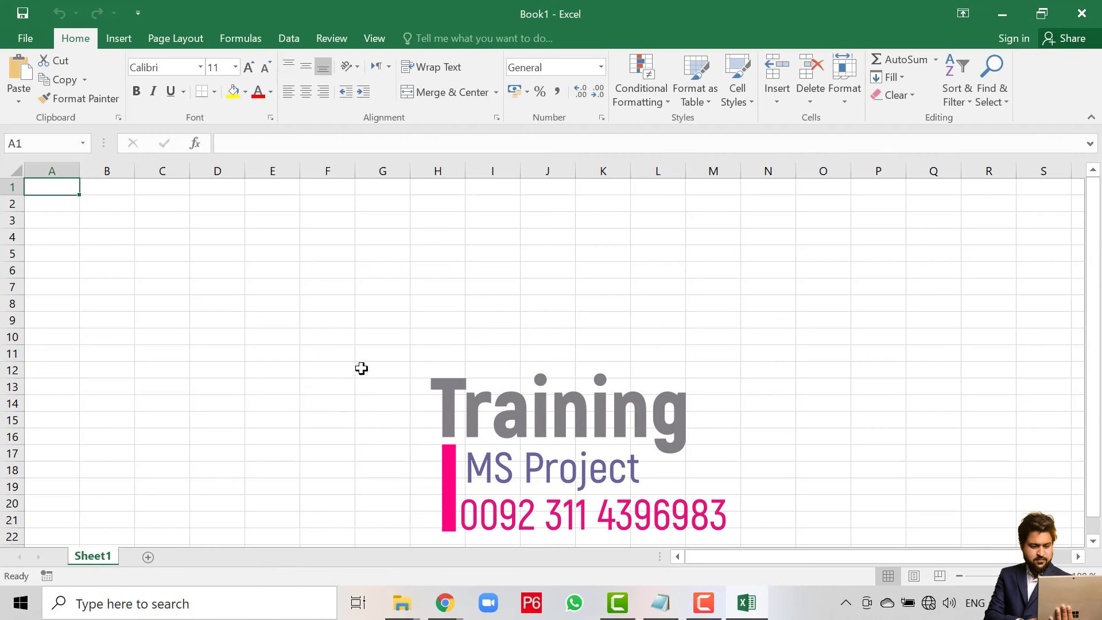
Check File > Account shows Office Professional Plus 2016 as Product Activated, then close Excel
{"action": "left_click", "coordinate": [19, 37]}
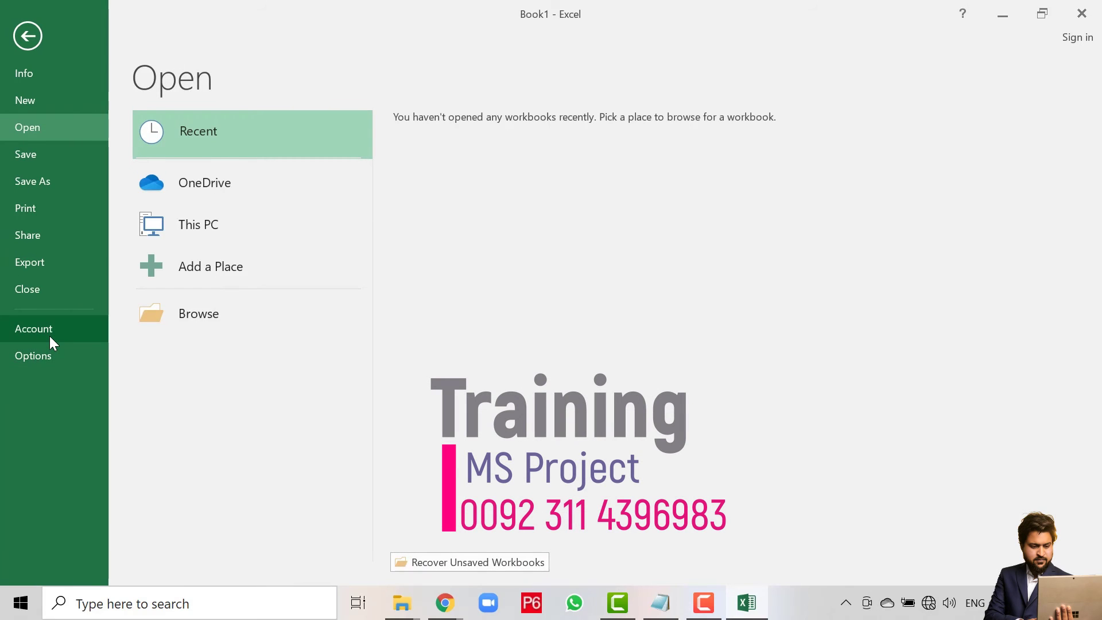
{"action": "left_click", "coordinate": [49, 335]}
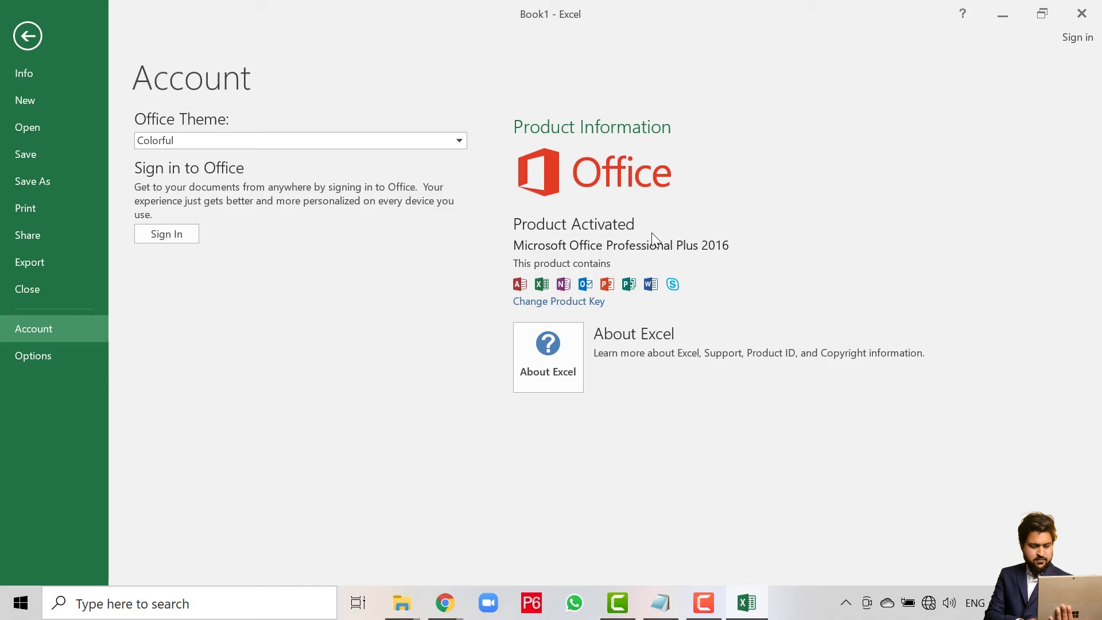
{"action": "left_click", "coordinate": [1082, 13]}
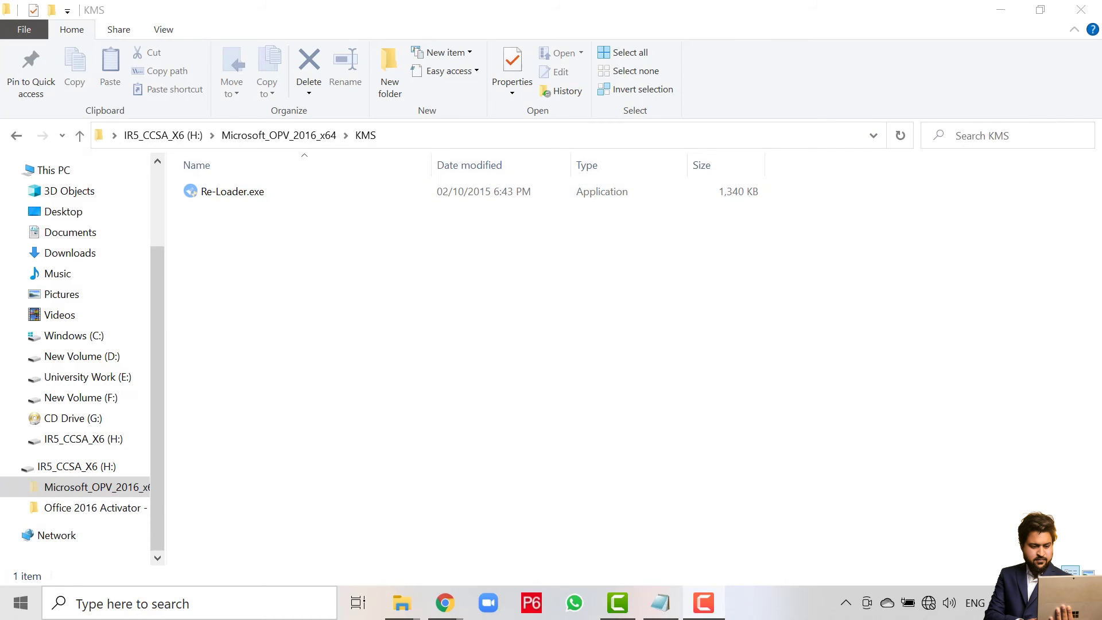
Launch Project 2016 from the Start search and start a blank project
{"action": "left_click", "coordinate": [4, 600]}
{"action": "type", "text": "projec"}
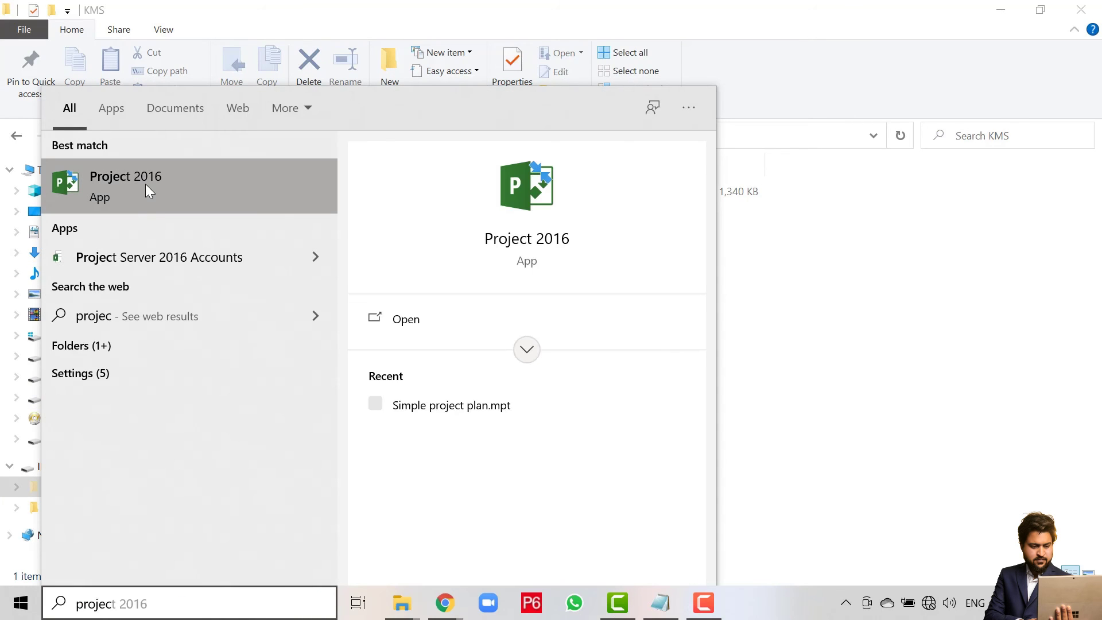
{"action": "left_click", "coordinate": [157, 199]}
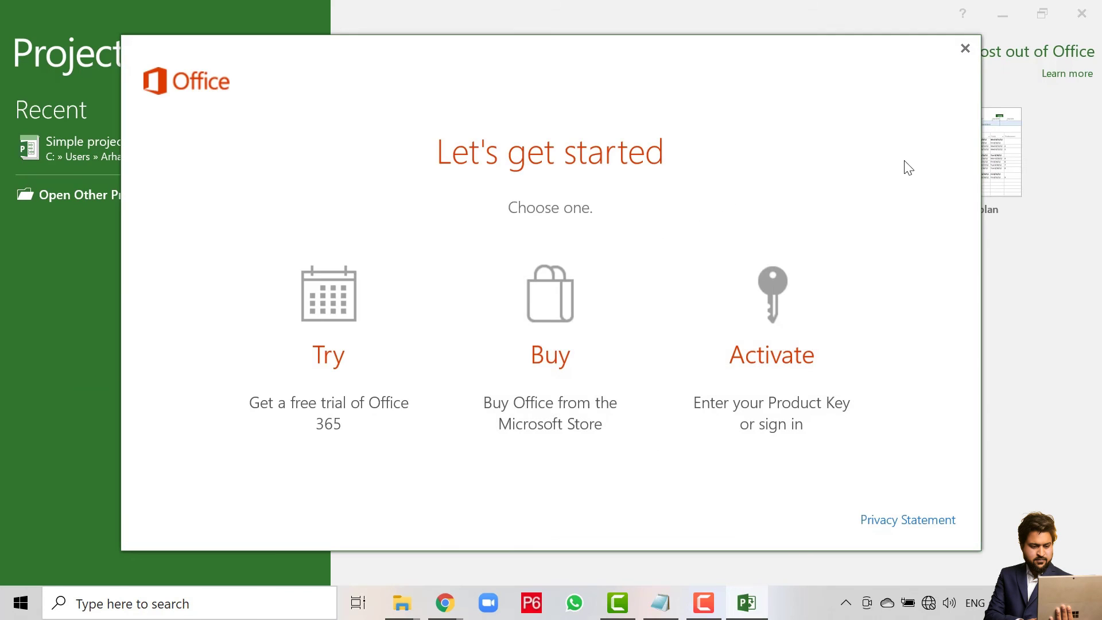
{"action": "left_click", "coordinate": [965, 48]}
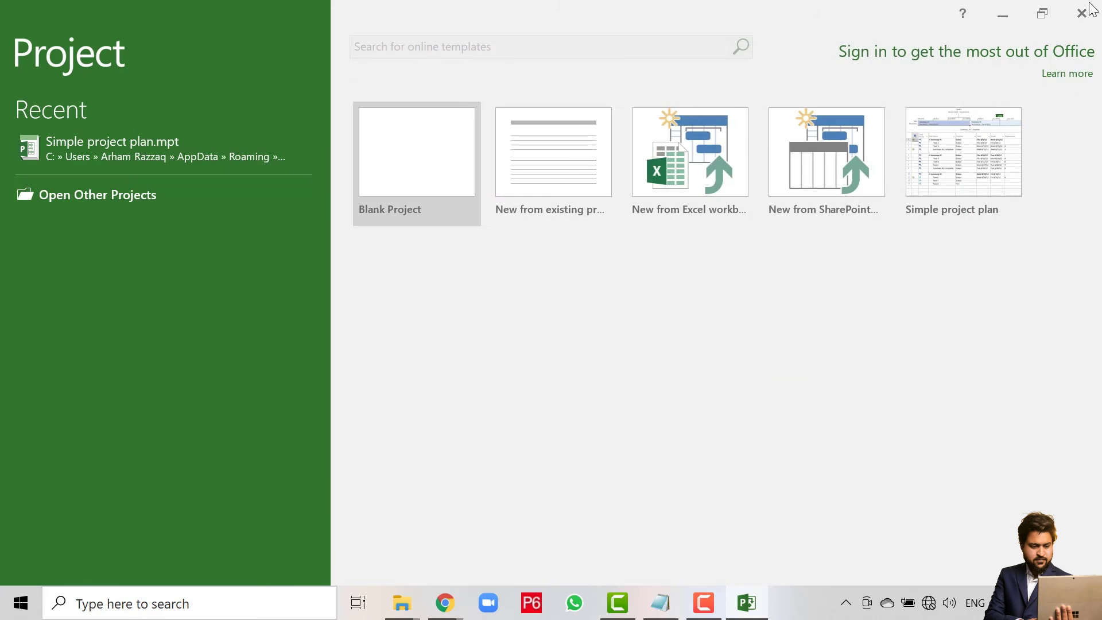
{"action": "left_click", "coordinate": [440, 148]}
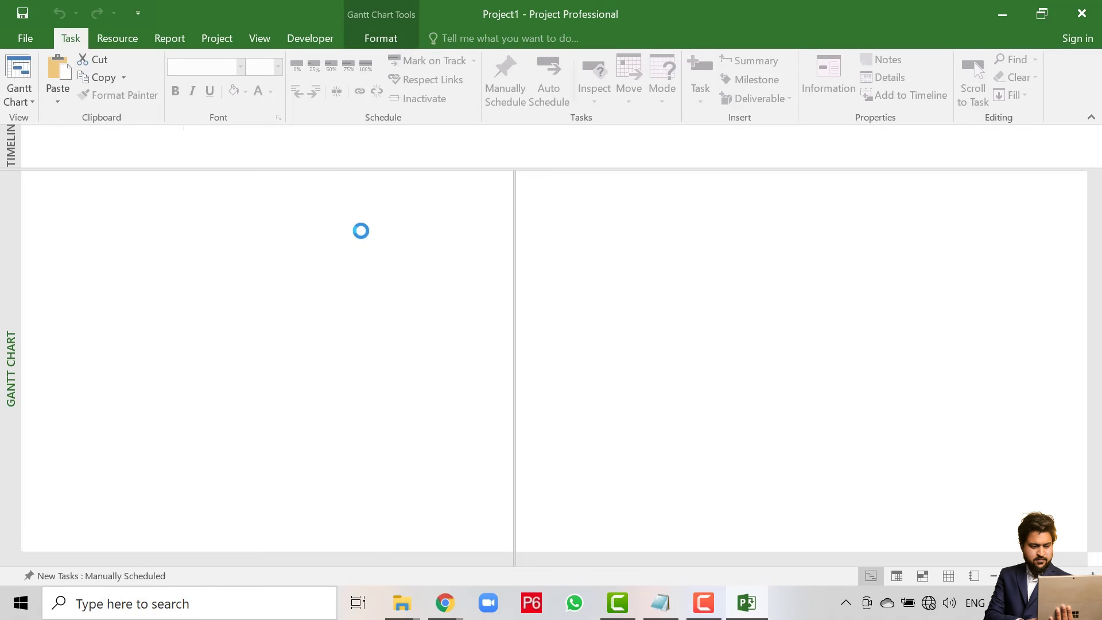
Confirm Project Professional 2016 shows Product Activated, close Project, and search Start for PowerPoint
{"action": "left_click", "coordinate": [21, 39]}
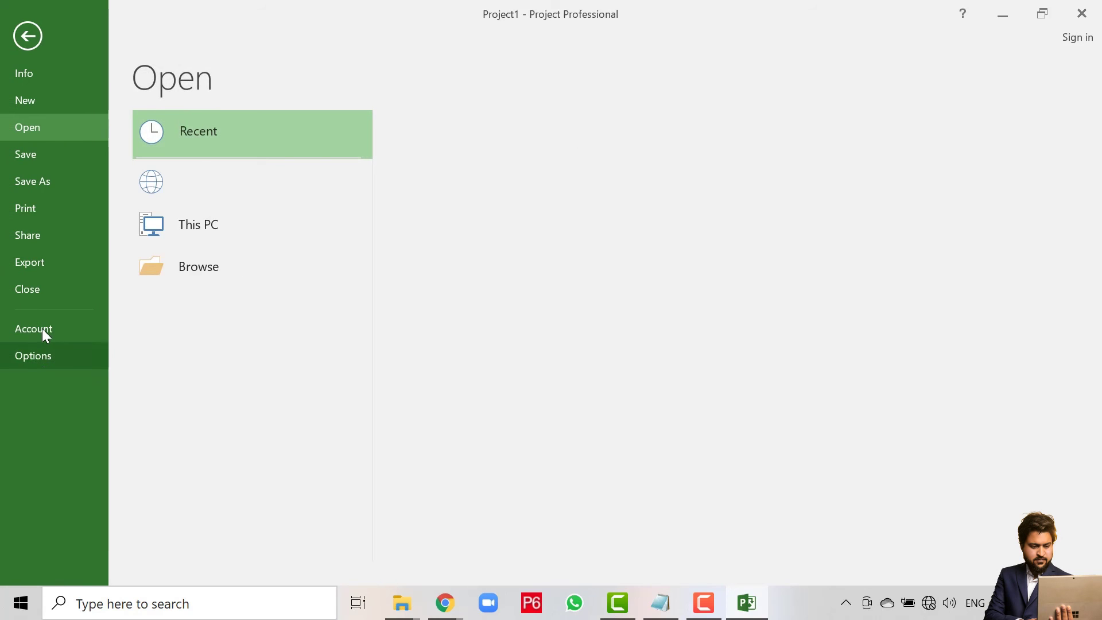
{"action": "left_click", "coordinate": [42, 328]}
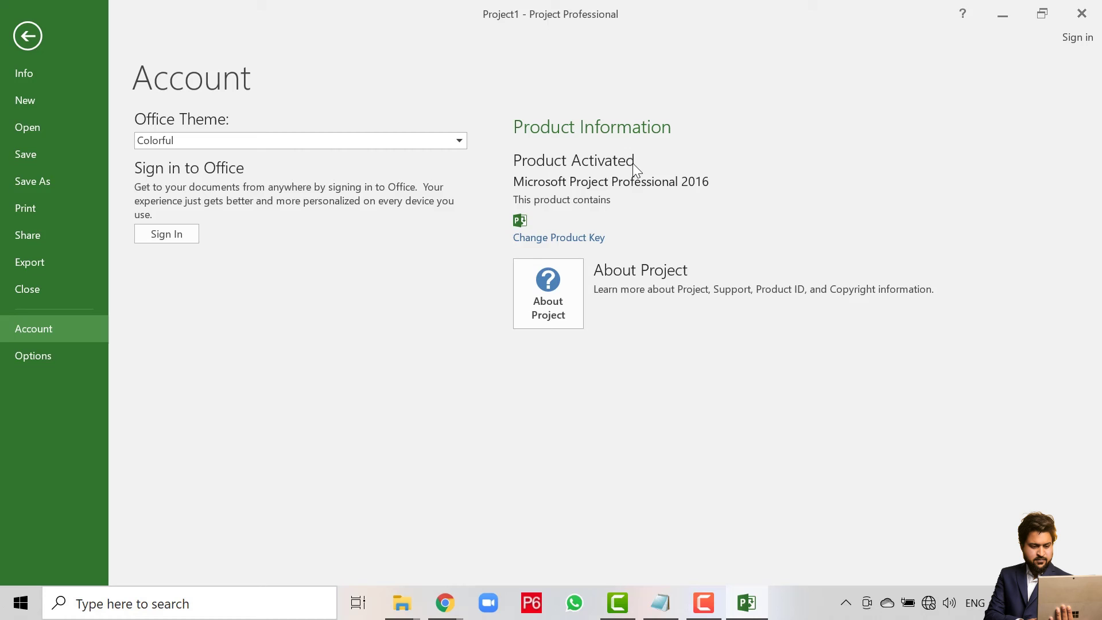
{"action": "left_click", "coordinate": [1082, 13]}
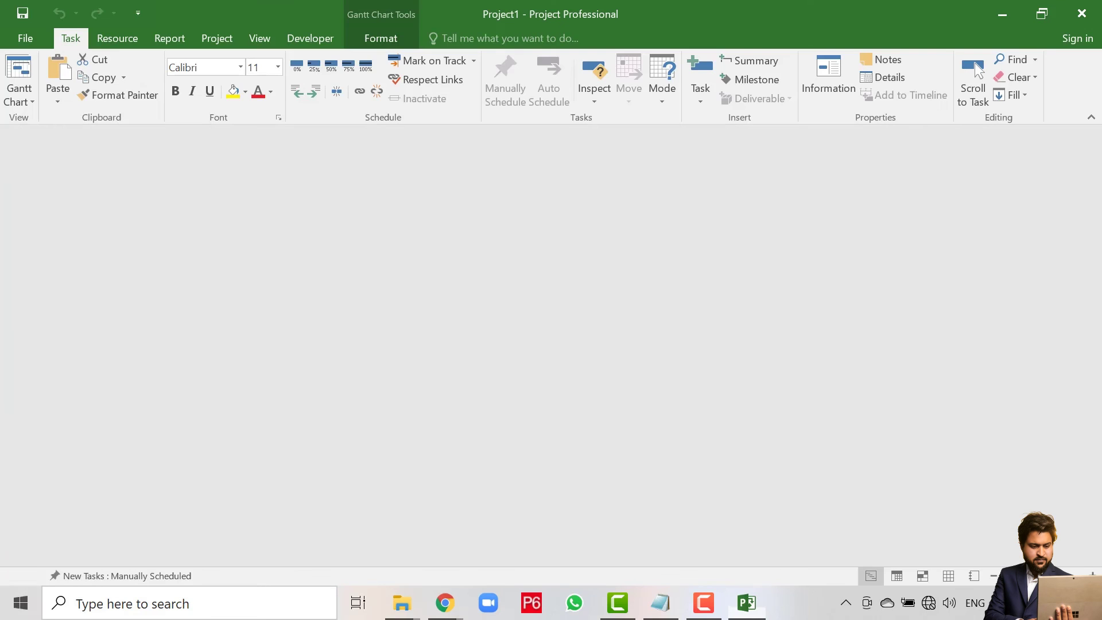
{"action": "type", "text": "power"}
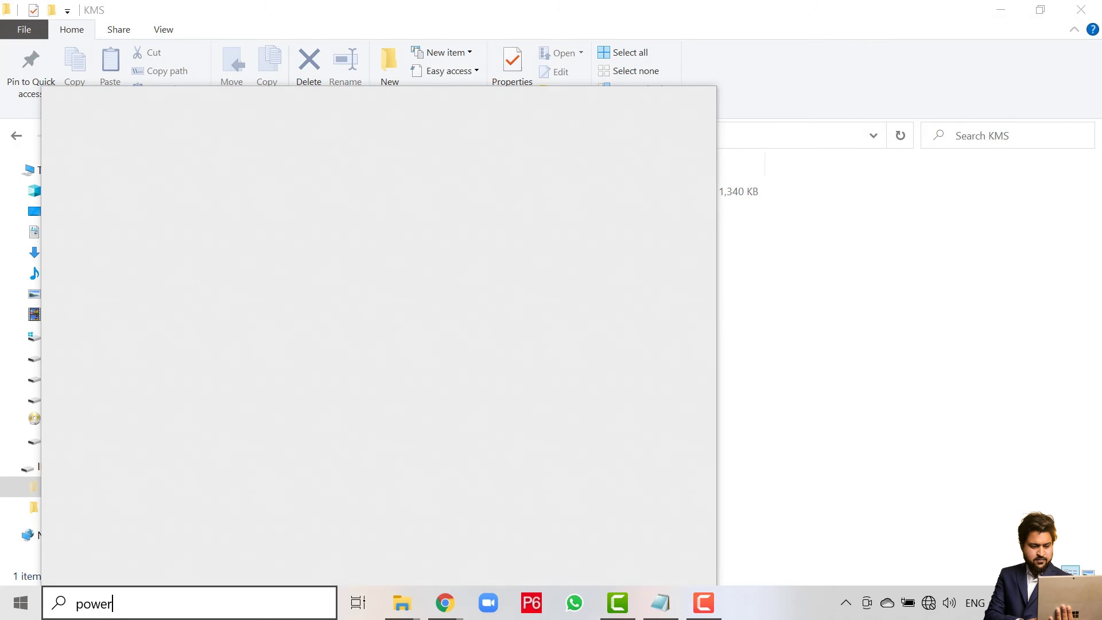
{"action": "type", "text": "poin"}
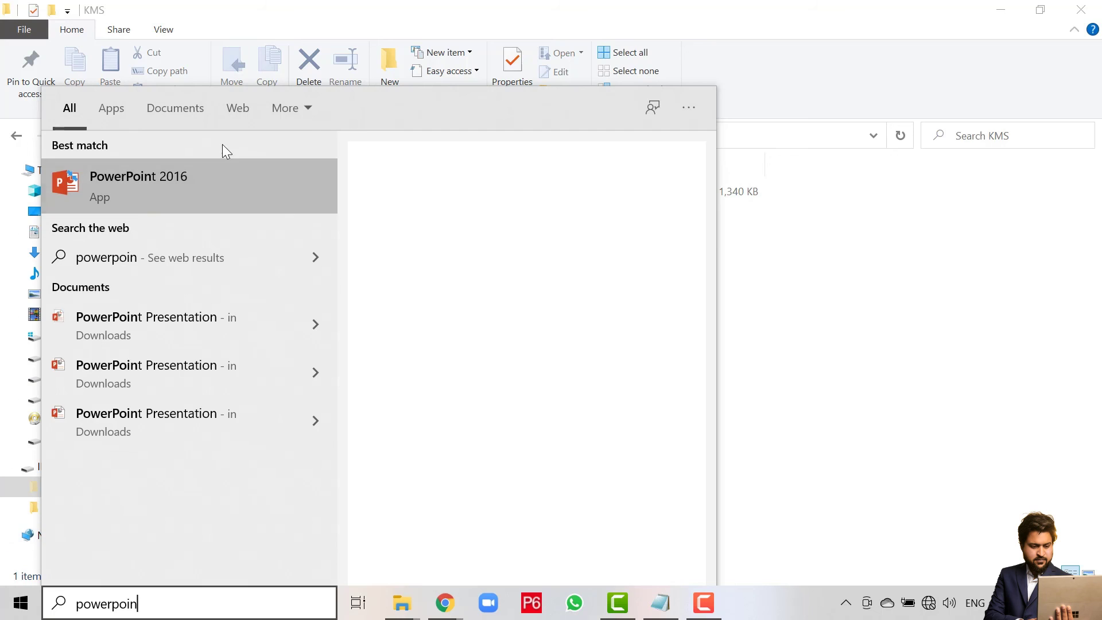
Create a blank PowerPoint presentation and browse the Design, Slide Show, Review and Animations tabs
{"action": "left_click", "coordinate": [220, 195]}
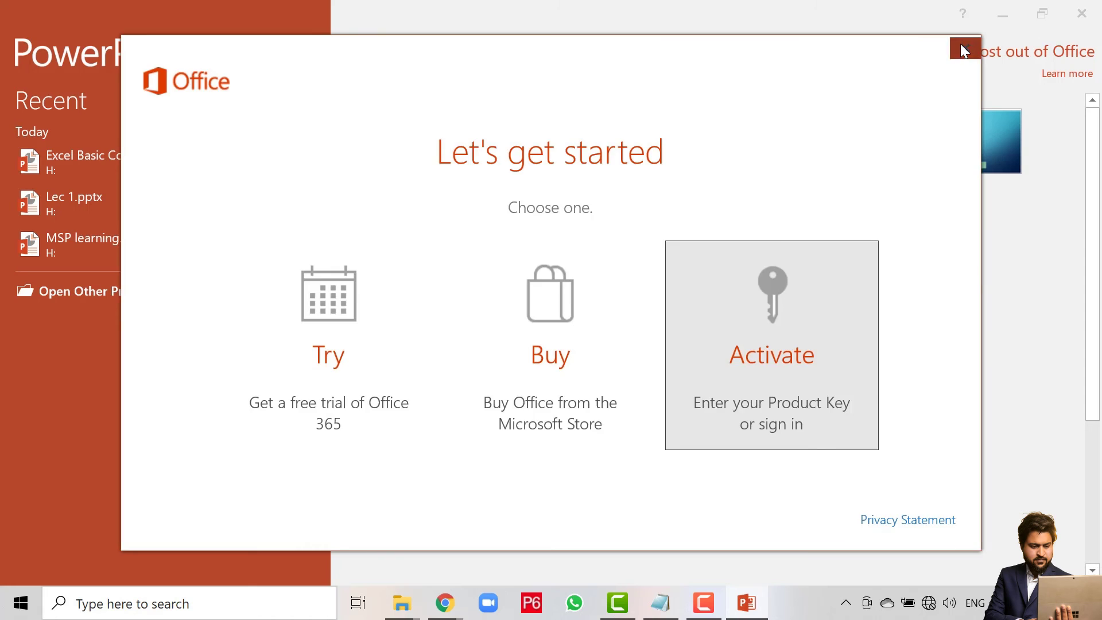
{"action": "left_click", "coordinate": [965, 49]}
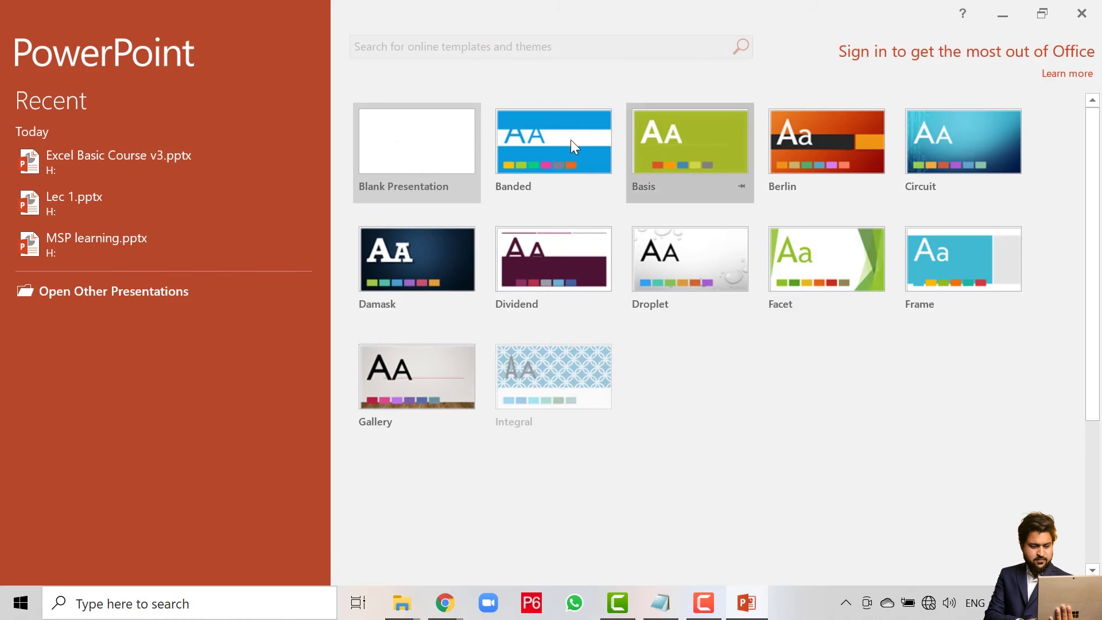
{"action": "left_click", "coordinate": [439, 131]}
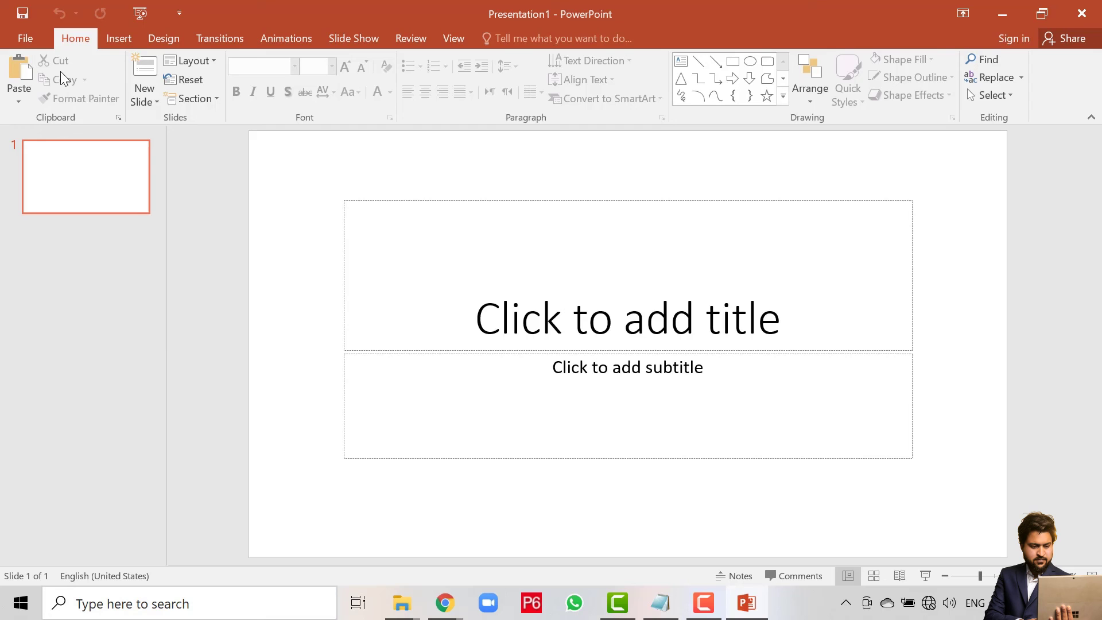
{"action": "left_click", "coordinate": [173, 36]}
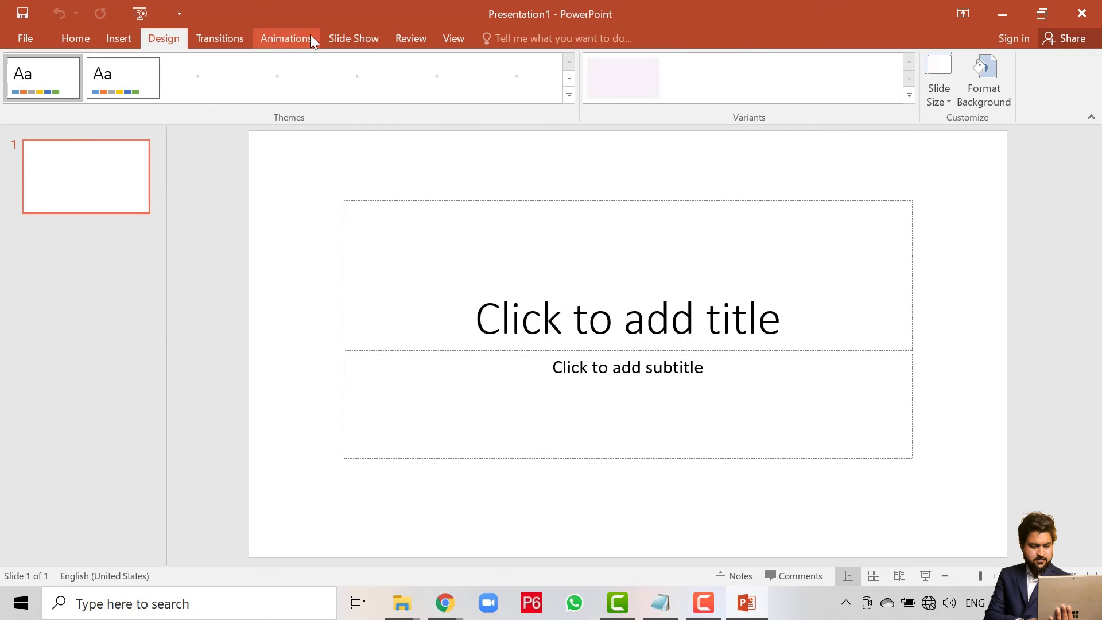
{"action": "left_click", "coordinate": [357, 38]}
{"action": "left_click", "coordinate": [425, 37]}
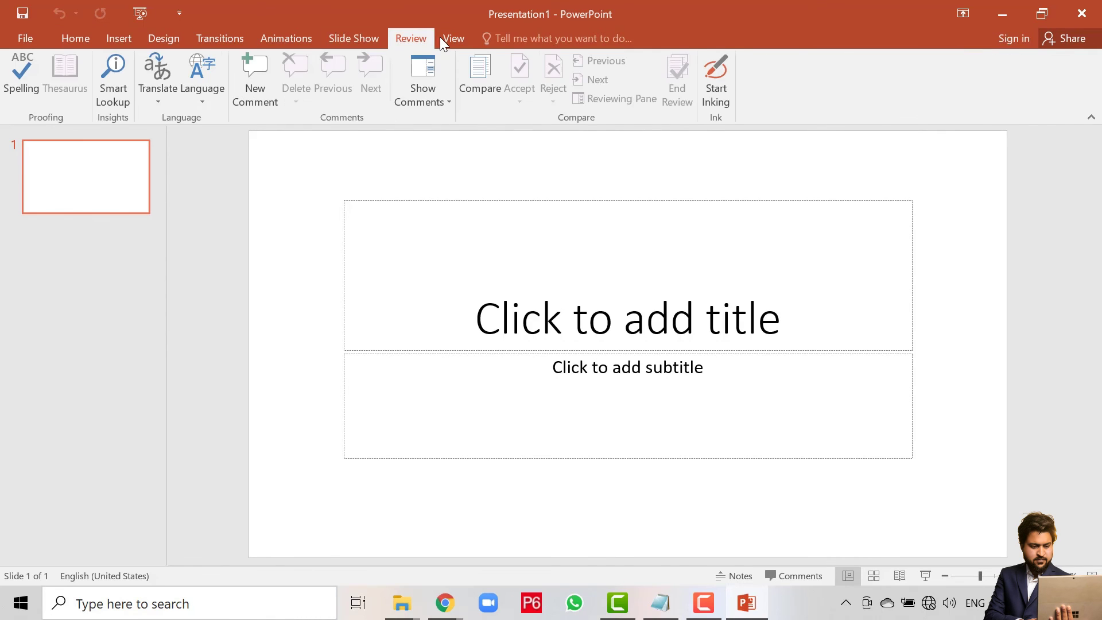
{"action": "left_click", "coordinate": [290, 36]}
{"action": "left_click", "coordinate": [155, 37]}
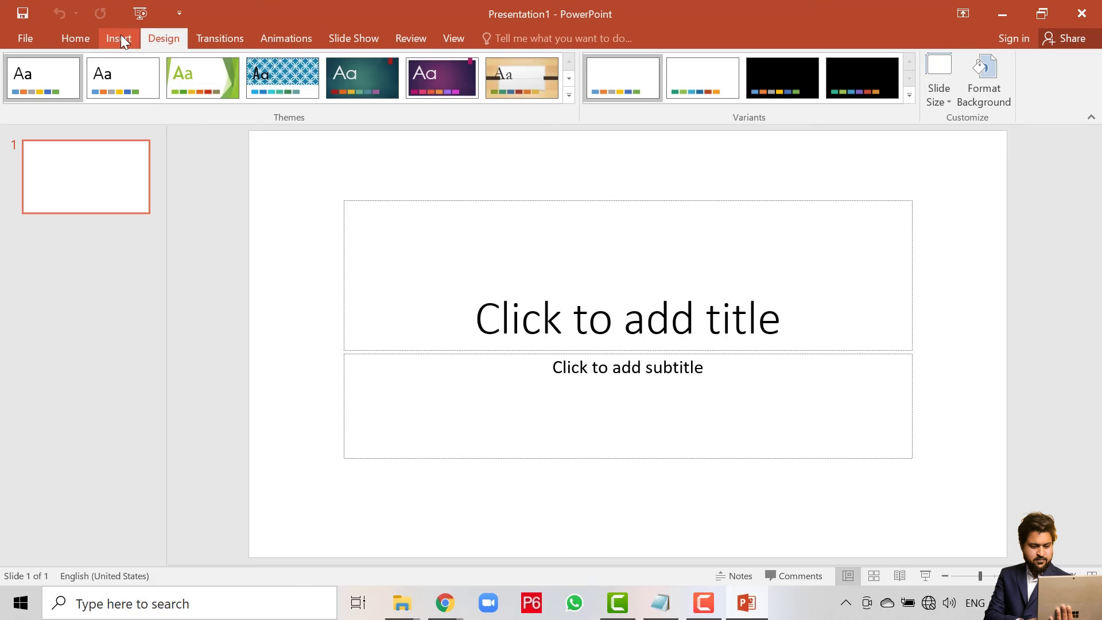
View PowerPoint Options and close them without changing anything
{"action": "left_click", "coordinate": [26, 38]}
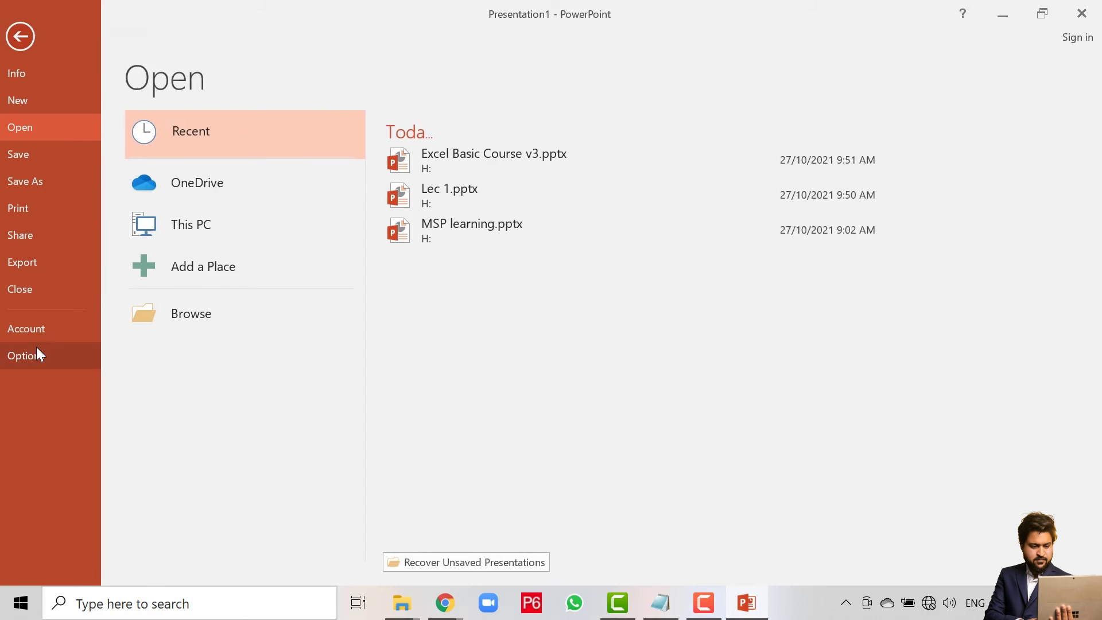
{"action": "left_click", "coordinate": [35, 352]}
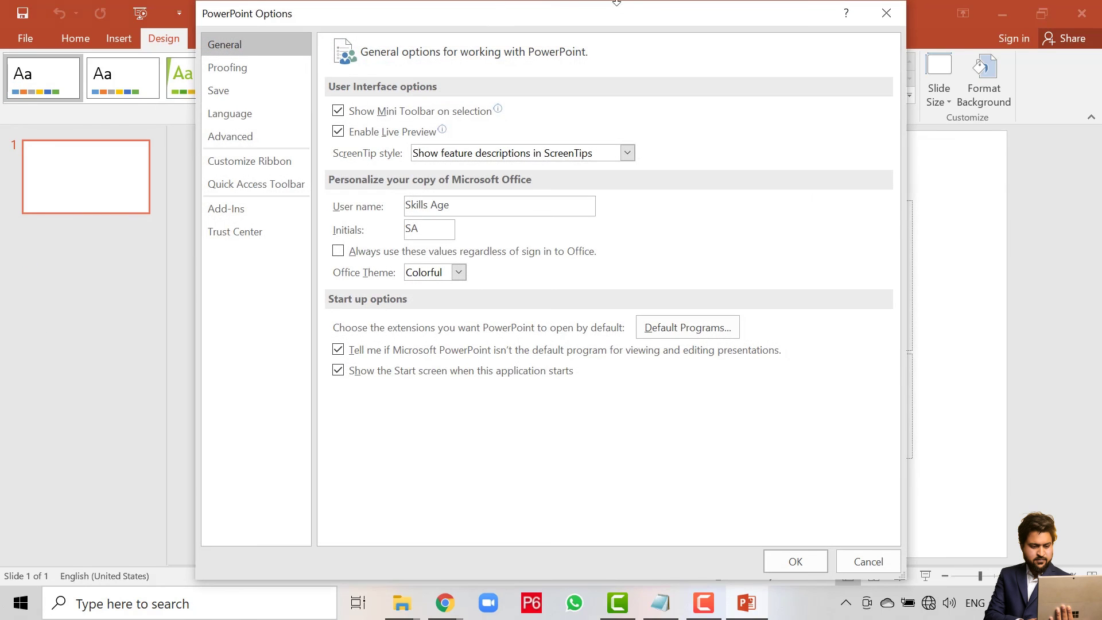
{"action": "left_click", "coordinate": [897, 12]}
Confirm Office Professional Plus 2016 shows Product Activated, close PowerPoint, and return to the Notepad checklist
{"action": "left_click", "coordinate": [36, 44]}
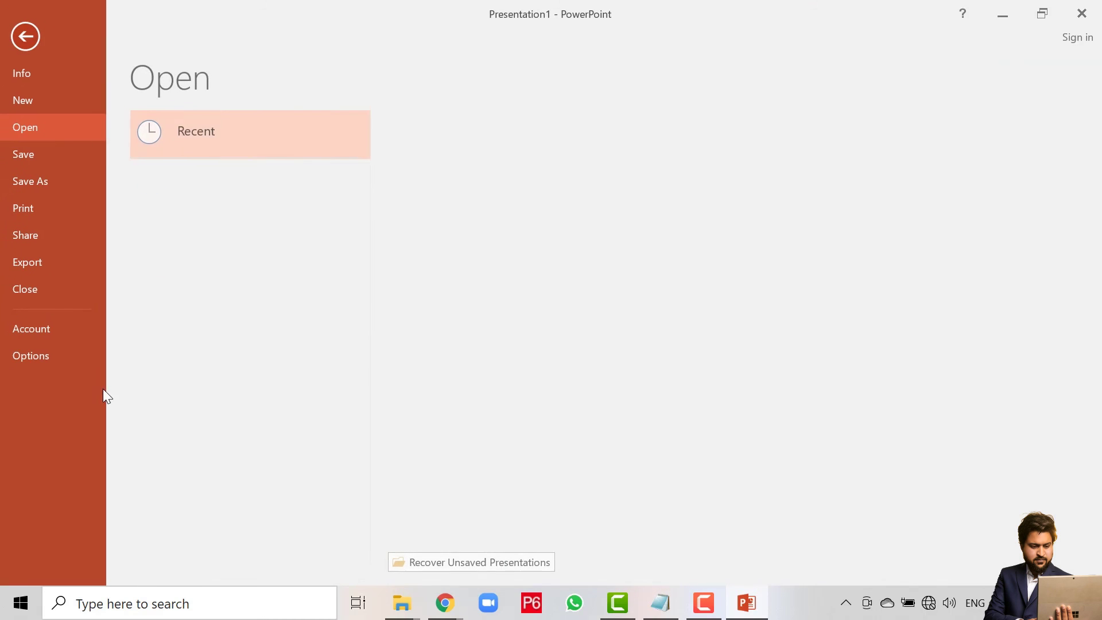
{"action": "left_click", "coordinate": [62, 328]}
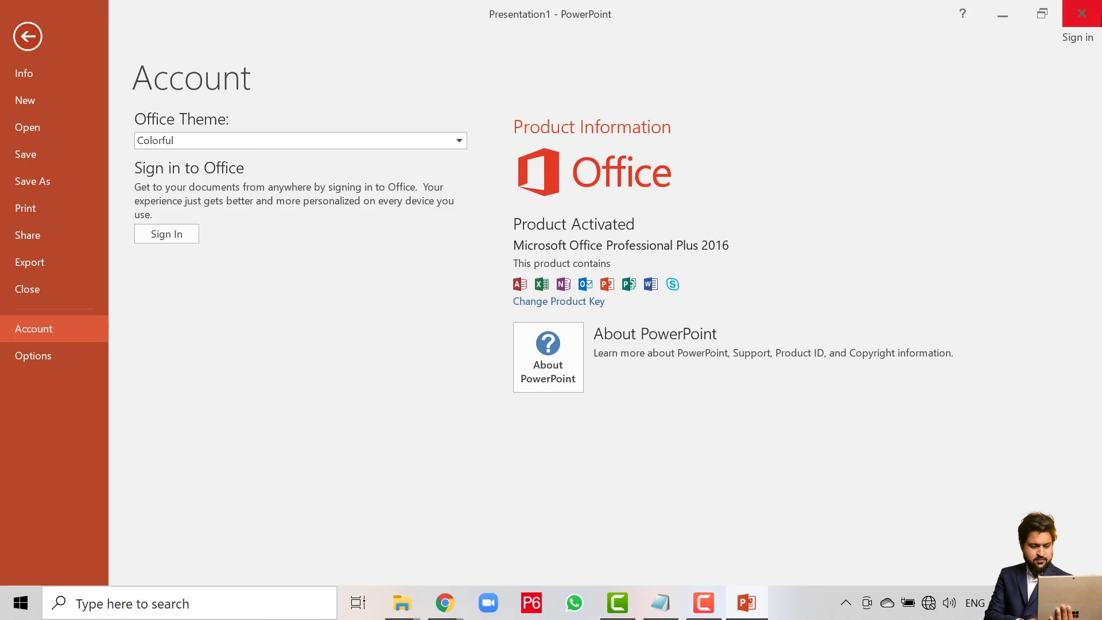
{"action": "left_click", "coordinate": [1082, 12]}
{"action": "left_click", "coordinate": [661, 600]}
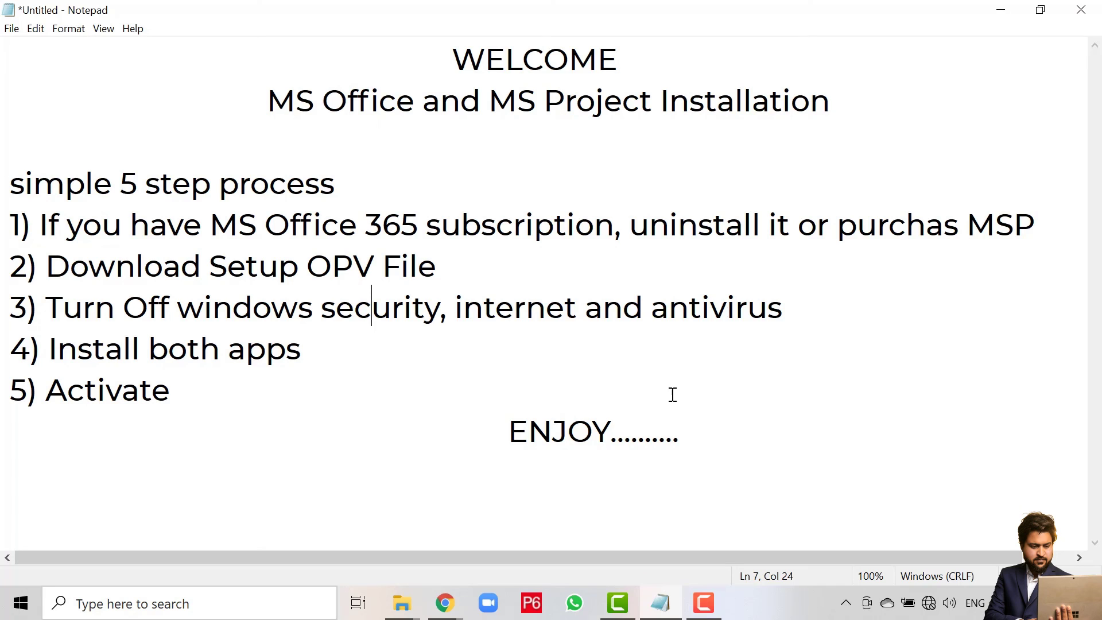
{"action": "left_click", "coordinate": [703, 423]}
{"action": "left_click_drag", "start_coordinate": [694, 424], "coordinate": [541, 423]}
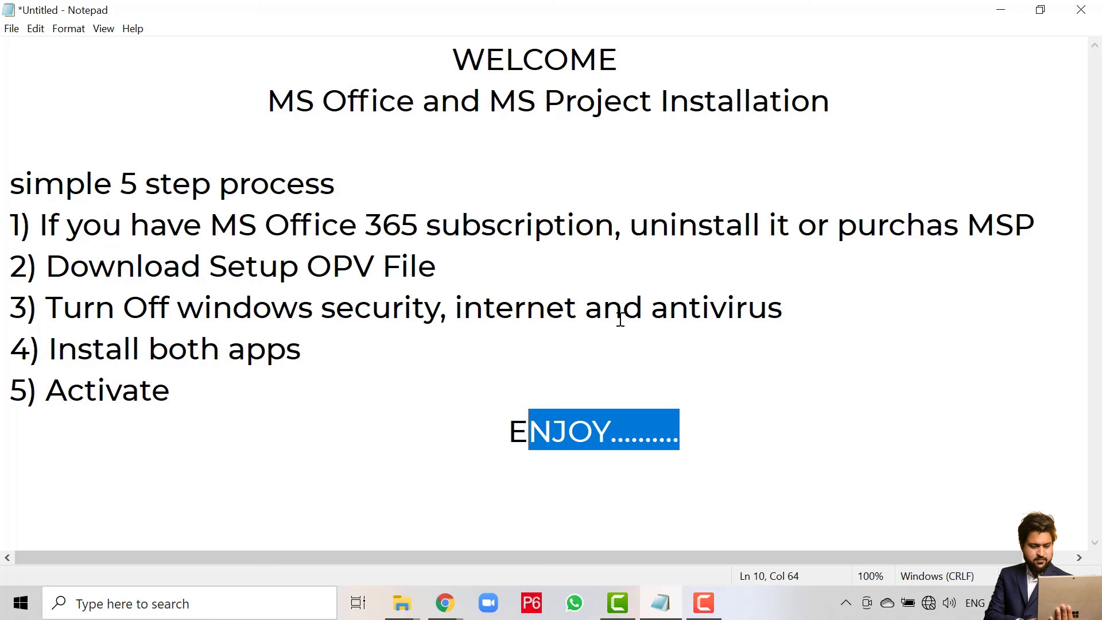